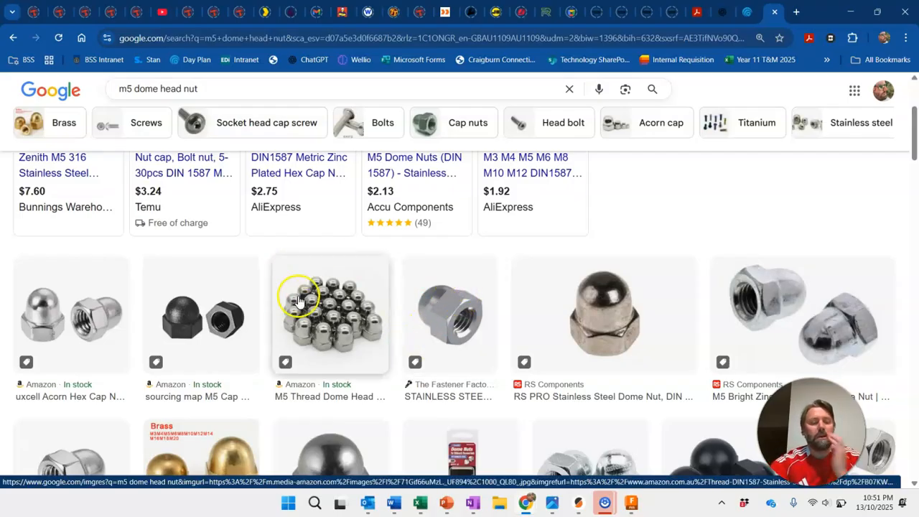
- Switch from the dome nut image search to Autodesk Fusion and create a new empty design
{"action": "scroll", "coordinate": [416, 366], "scroll_direction": "down", "scroll_amount": 3}
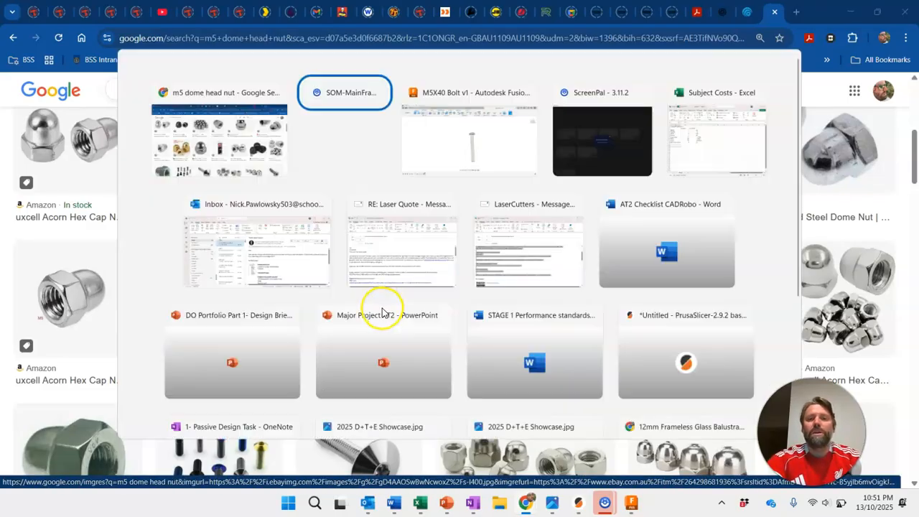
{"action": "key", "text": "alt+Tab"}
{"action": "left_click", "coordinate": [472, 141]}
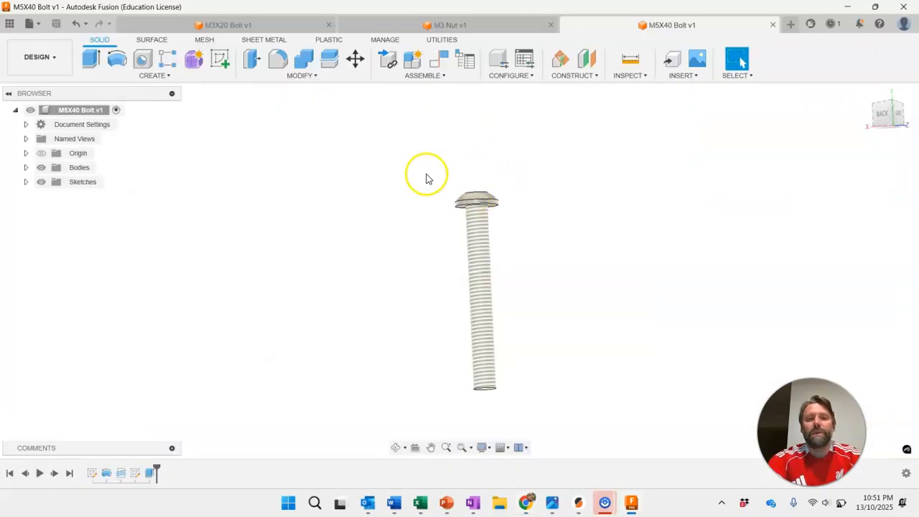
{"action": "left_click", "coordinate": [790, 25]}
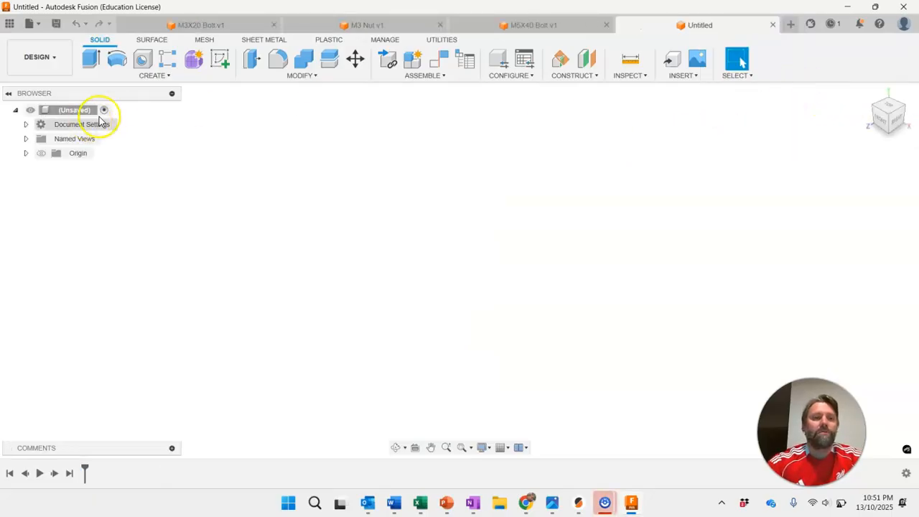
- Start a sketch on the front plane and draw a 9.5 mm vertical line upward from the origin
{"action": "left_click", "coordinate": [219, 59]}
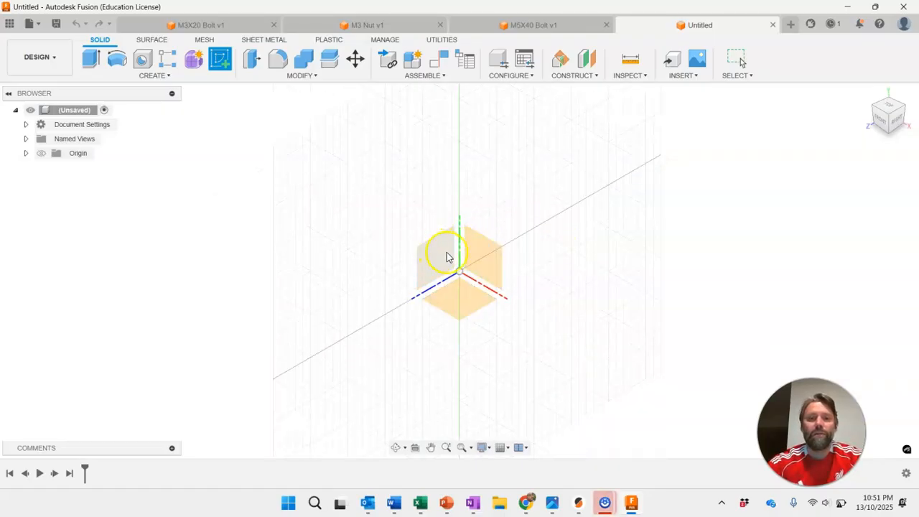
{"action": "left_click", "coordinate": [486, 252]}
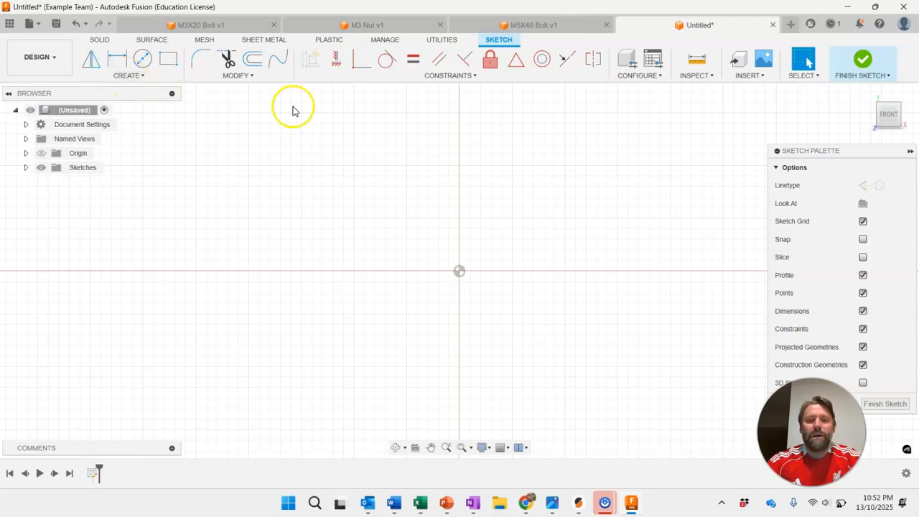
{"action": "left_click", "coordinate": [143, 77]}
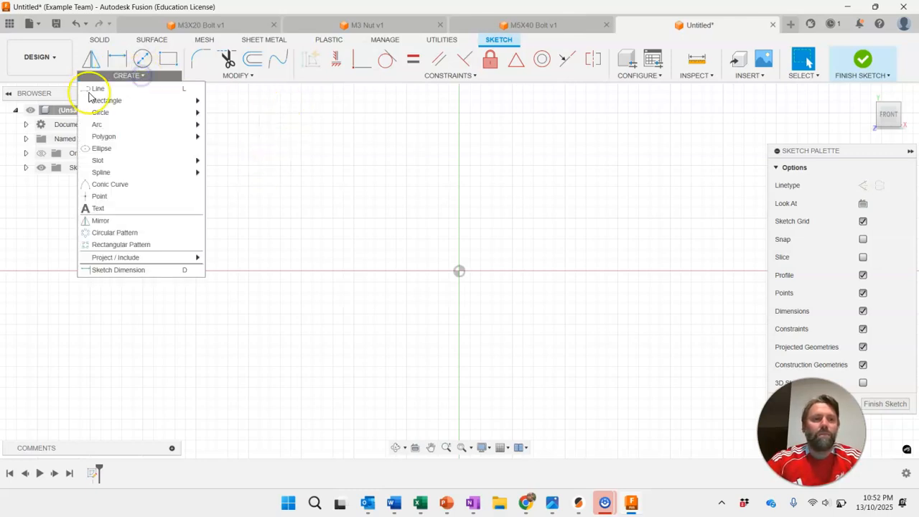
{"action": "left_click", "coordinate": [100, 87]}
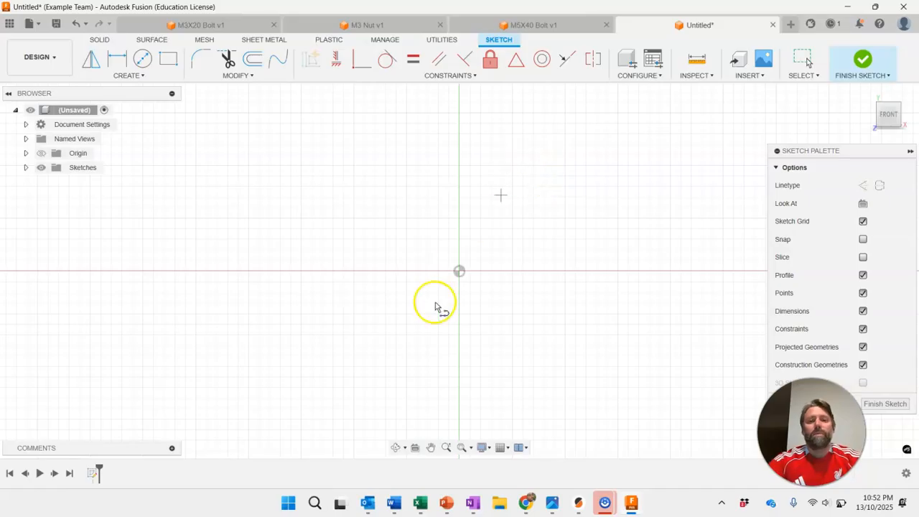
{"action": "left_click", "coordinate": [460, 272]}
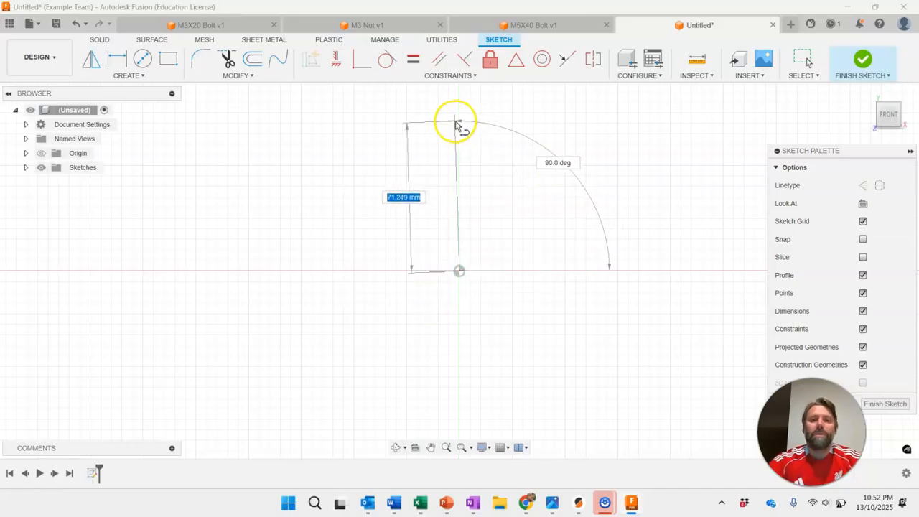
{"action": "type", "text": "9.5"}
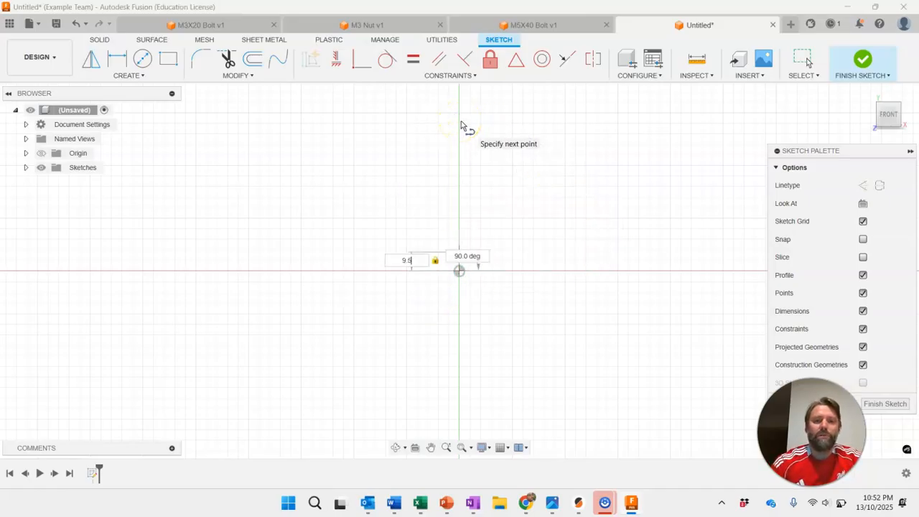
{"action": "key", "text": "Return"}
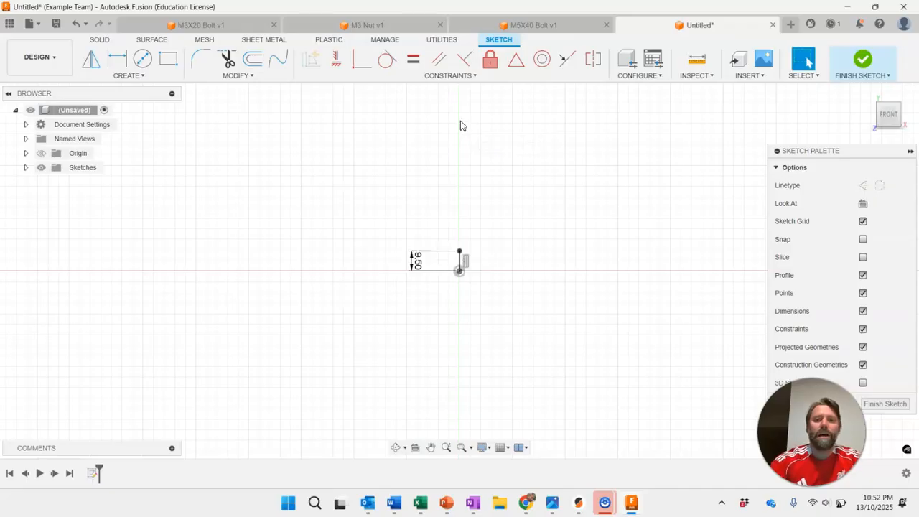
- Draw a 3.5 mm horizontal line from the origin toward the positive X direction
{"action": "scroll", "coordinate": [462, 264], "scroll_direction": "up", "scroll_amount": 3}
{"action": "scroll", "coordinate": [460, 262], "scroll_direction": "up", "scroll_amount": 5}
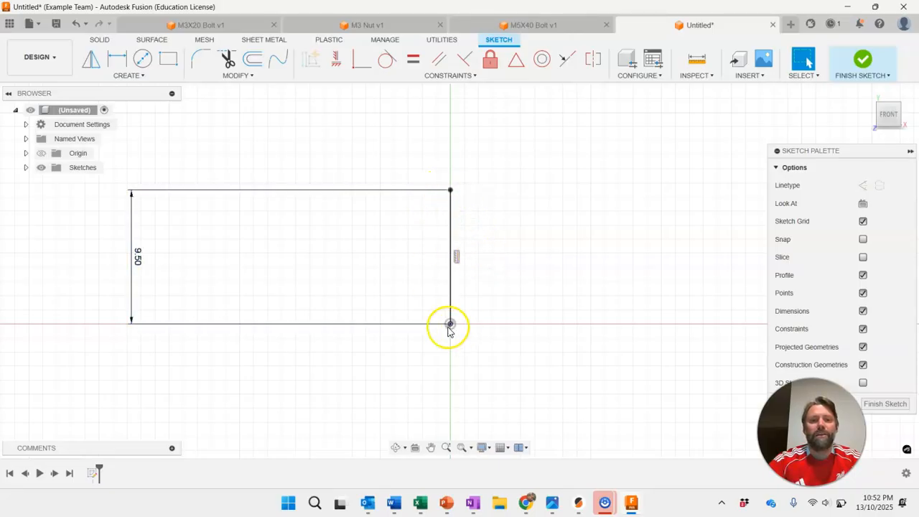
{"action": "key", "text": "l"}
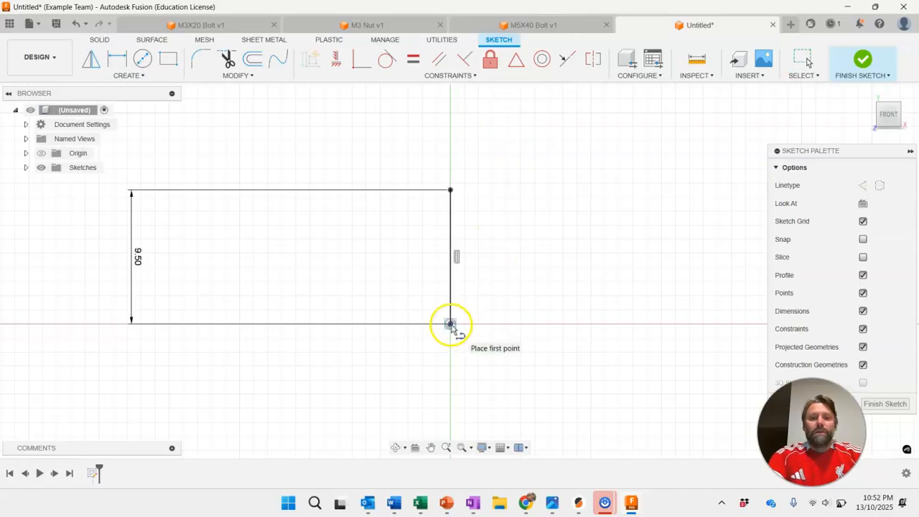
{"action": "left_click", "coordinate": [451, 324]}
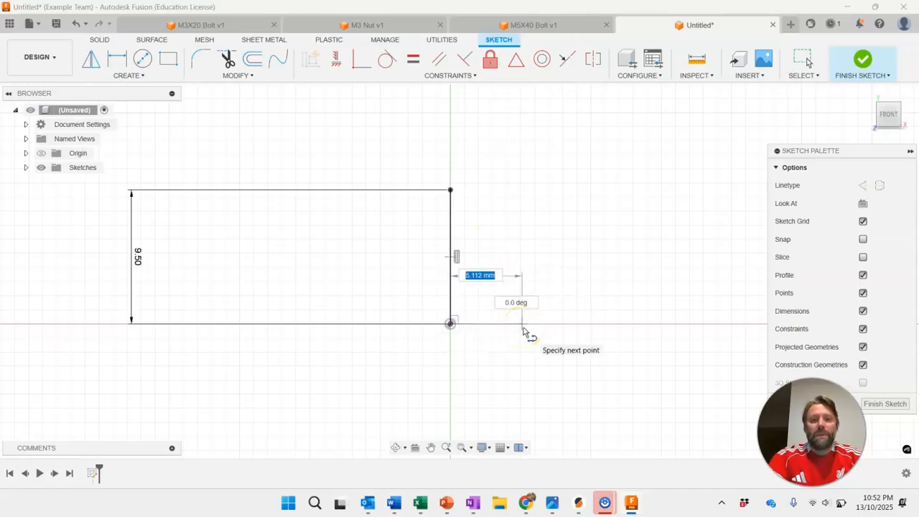
{"action": "type", "text": "3"}
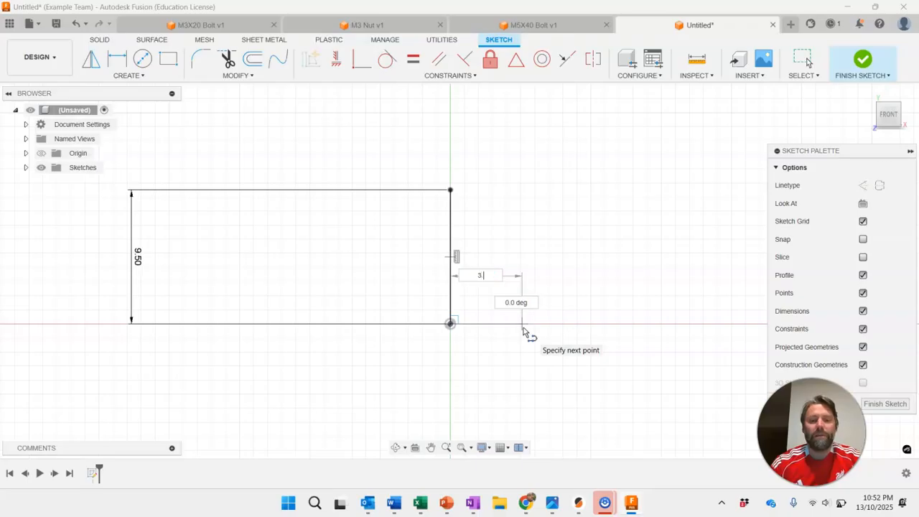
{"action": "type", "text": ".5"}
{"action": "key", "text": "Return"}
{"action": "key", "text": "Escape"}
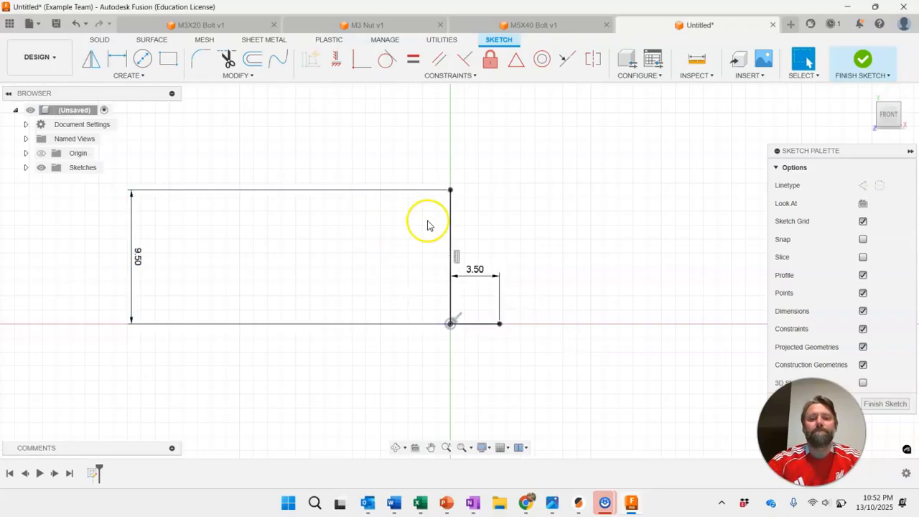
- Draw a vertical line upward from the free end of the 3.5 mm line, extending past the top of the 9.5 mm line
{"action": "key", "text": "l"}
{"action": "left_click", "coordinate": [500, 325]}
{"action": "left_click", "coordinate": [500, 142]}
{"action": "key", "text": "Escape"}
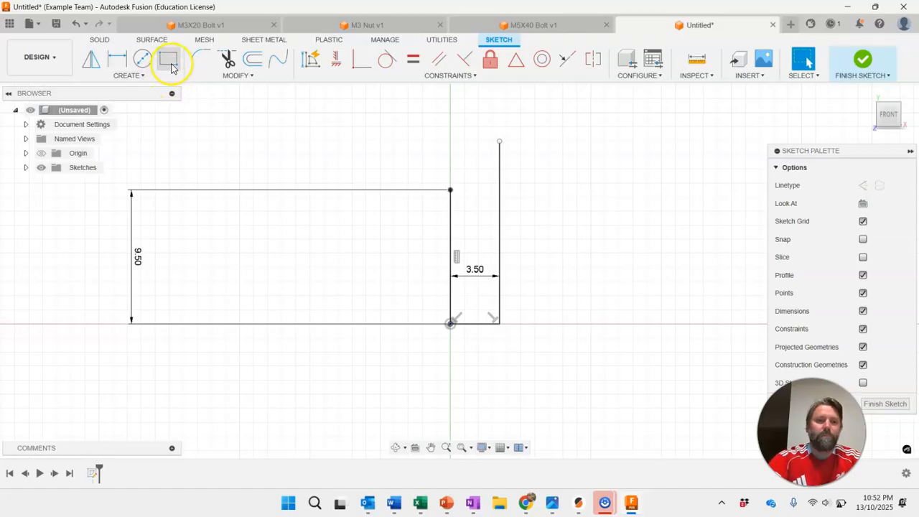
- Draw a 7 mm diameter circle centred on the 9.5 mm line and tangent to the outer vertical line
{"action": "left_click", "coordinate": [146, 61]}
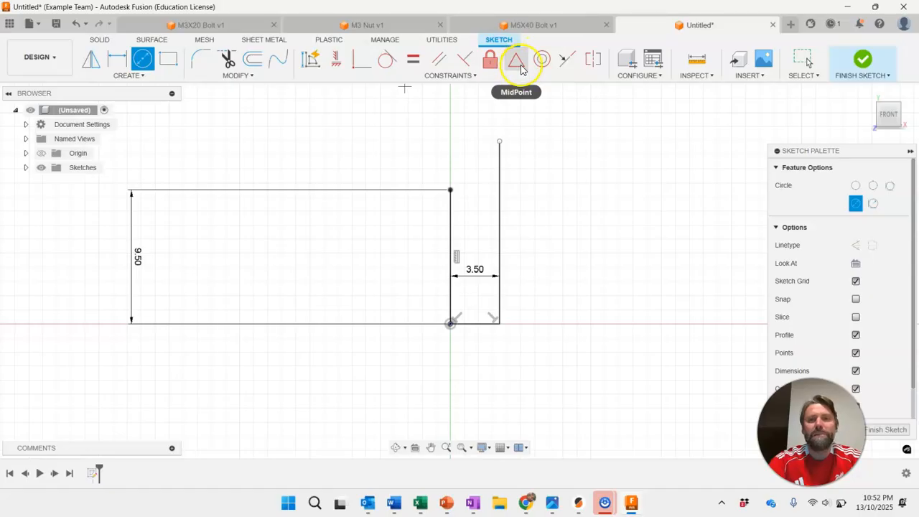
{"action": "left_click", "coordinate": [450, 240]}
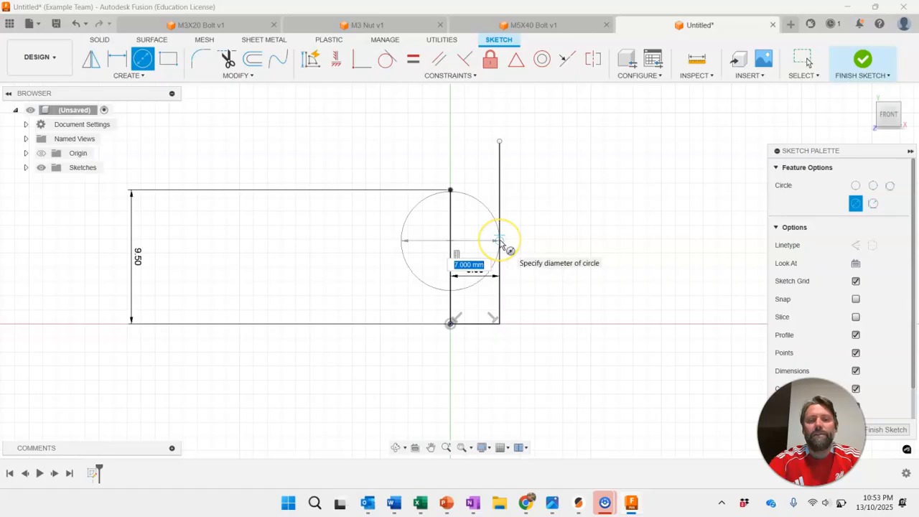
{"action": "left_click", "coordinate": [501, 242]}
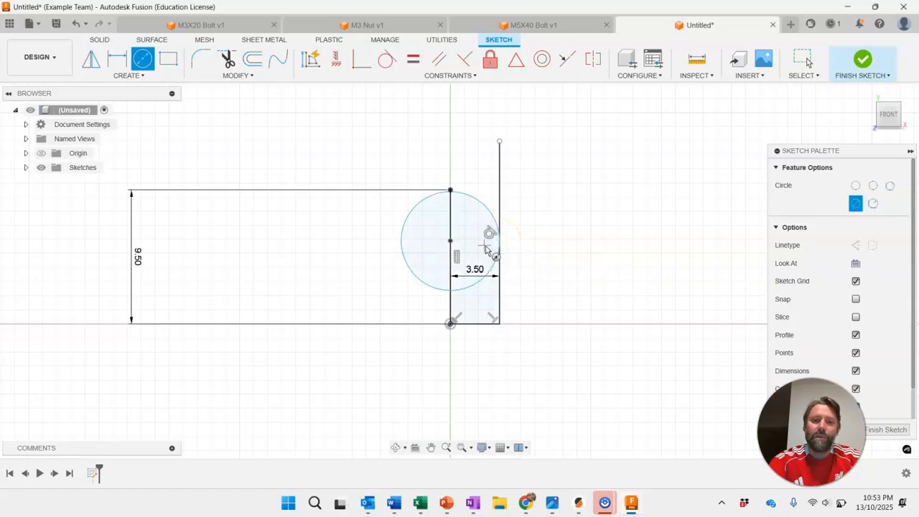
- Apply a coincident constraint between the circle and the top endpoint of the 9.5 mm line
{"action": "scroll", "coordinate": [486, 241], "scroll_direction": "up", "scroll_amount": 1}
{"action": "scroll", "coordinate": [485, 241], "scroll_direction": "up", "scroll_amount": 2}
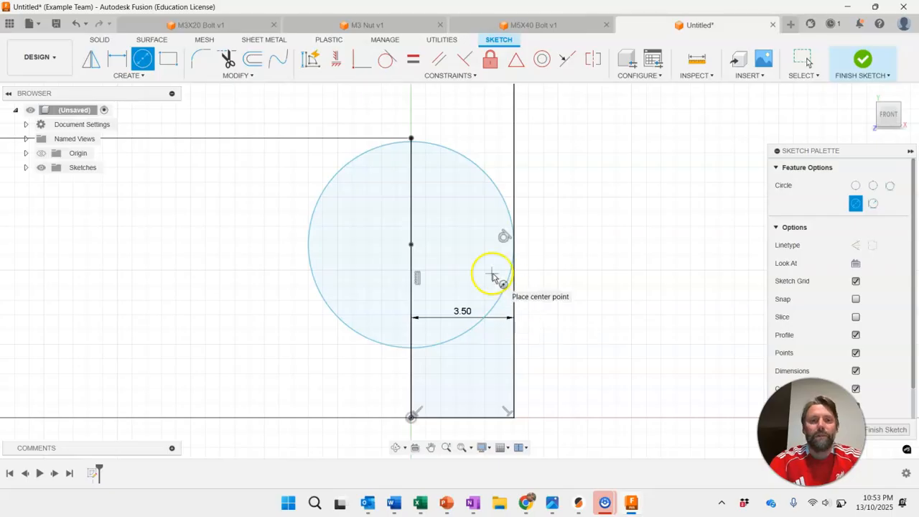
{"action": "left_click", "coordinate": [361, 62]}
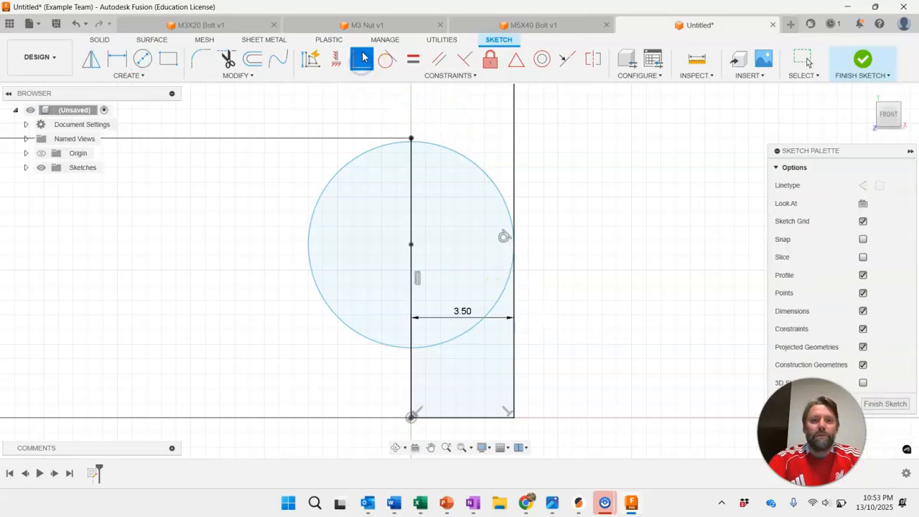
{"action": "left_click", "coordinate": [451, 150]}
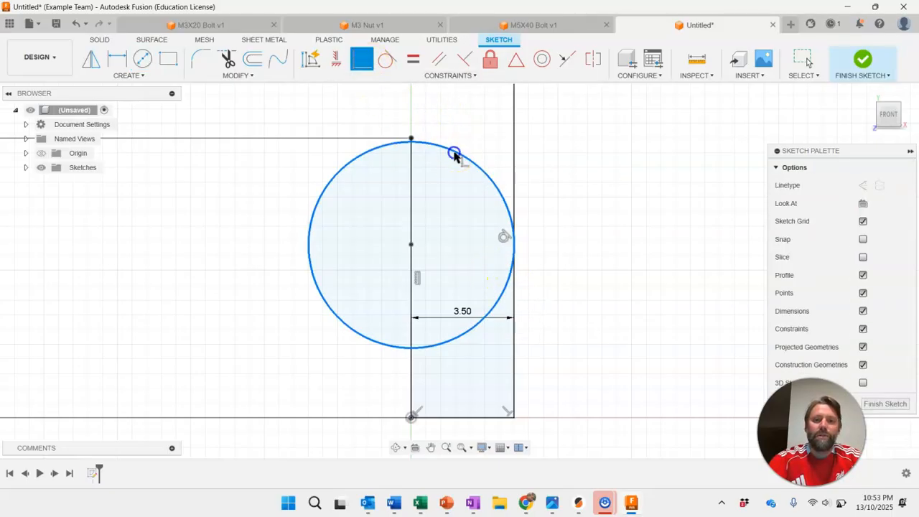
{"action": "left_click", "coordinate": [410, 140]}
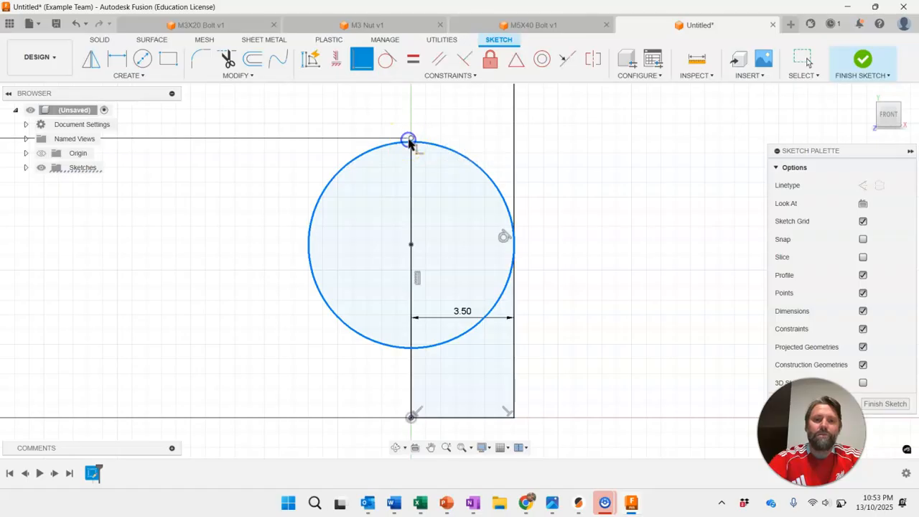
{"action": "left_click", "coordinate": [410, 136]}
{"action": "scroll", "coordinate": [400, 144], "scroll_direction": "down", "scroll_amount": 3}
{"action": "scroll", "coordinate": [401, 144], "scroll_direction": "down", "scroll_amount": 2}
{"action": "scroll", "coordinate": [400, 245], "scroll_direction": "up", "scroll_amount": 1}
{"action": "middle_click_drag", "start_coordinate": [299, 214], "coordinate": [340, 262]}
{"action": "scroll", "coordinate": [340, 263], "scroll_direction": "down", "scroll_amount": 1}
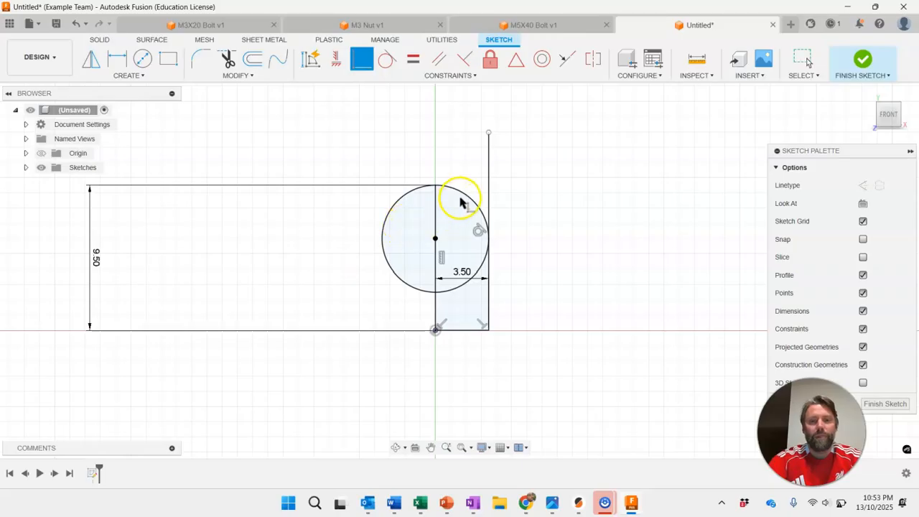
{"action": "key", "text": "Escape"}
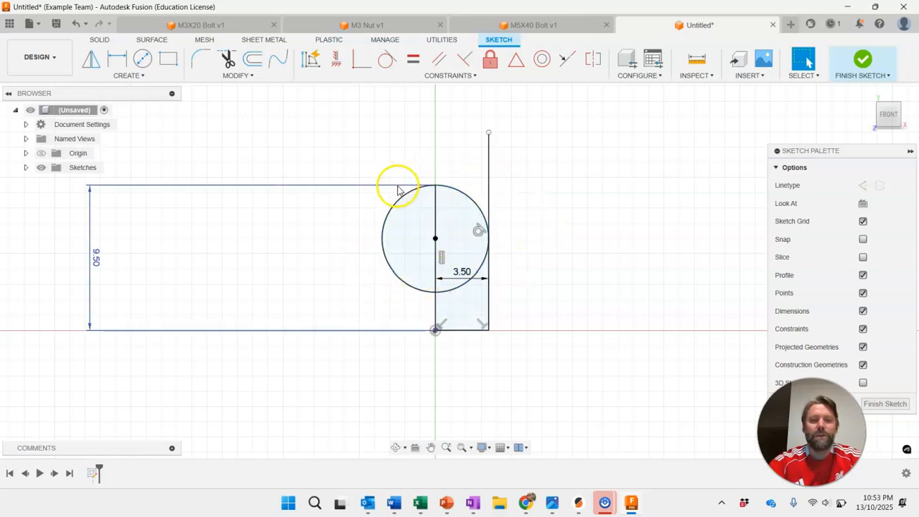
- Trim the circle's left half, the outer line above the tangent point and the circle's lower right arc, leaving a closed half-dome profile
{"action": "left_click", "coordinate": [237, 76]}
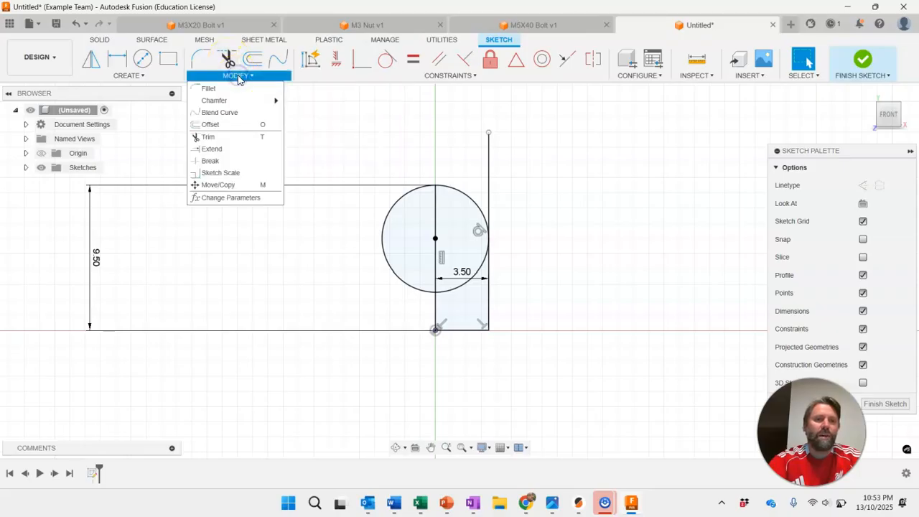
{"action": "left_click", "coordinate": [227, 60]}
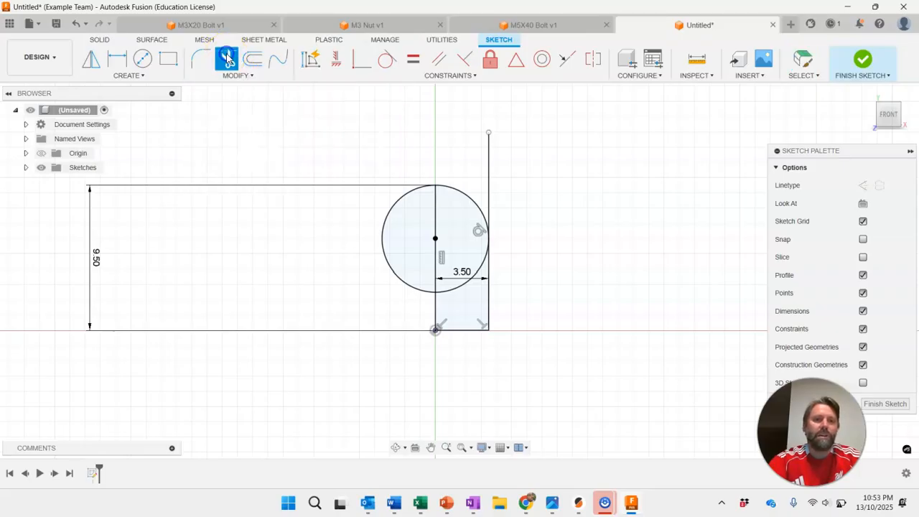
{"action": "left_click", "coordinate": [380, 230]}
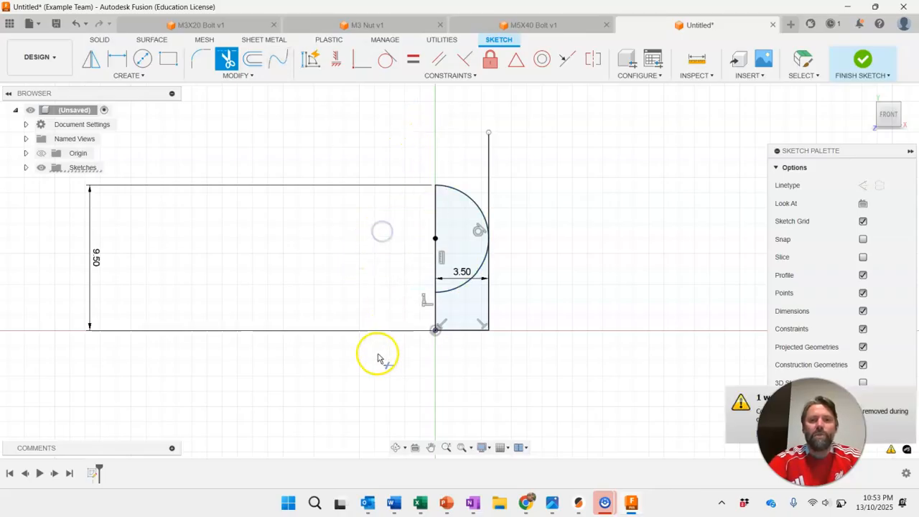
{"action": "left_click", "coordinate": [488, 166]}
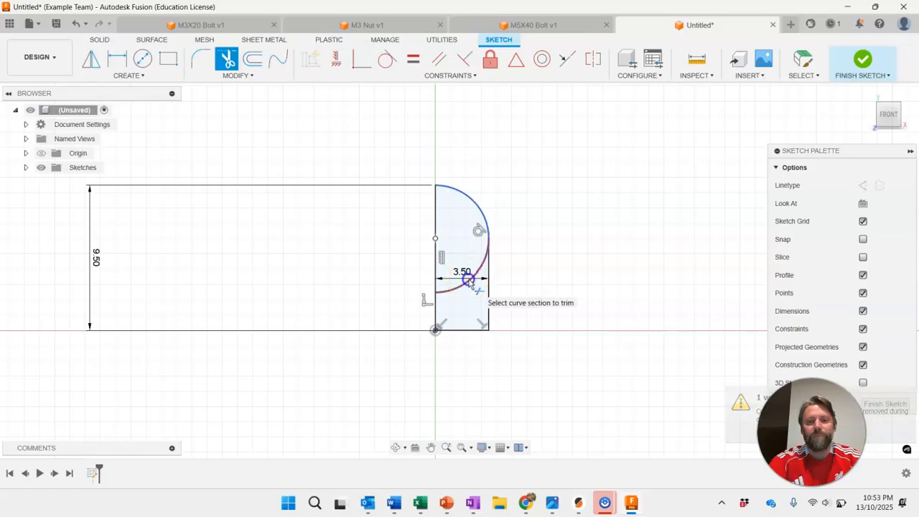
{"action": "left_click", "coordinate": [467, 283]}
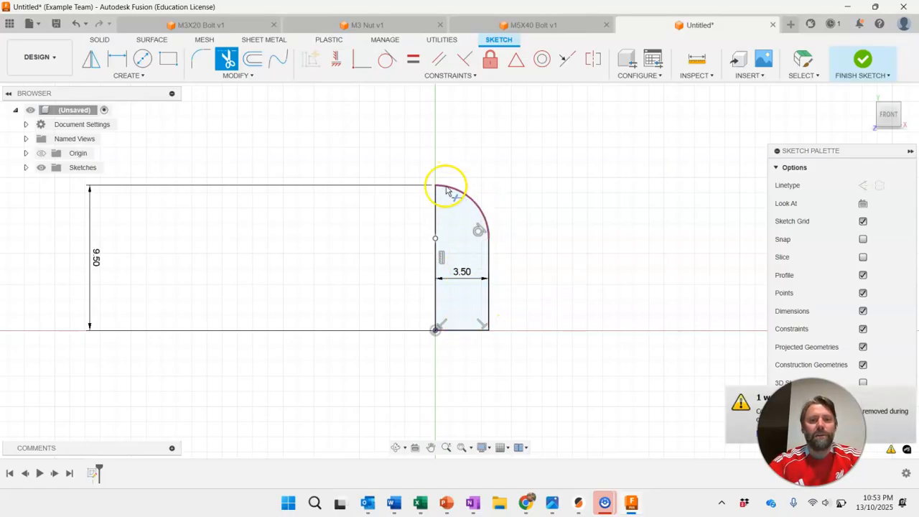
{"action": "key", "text": "Escape"}
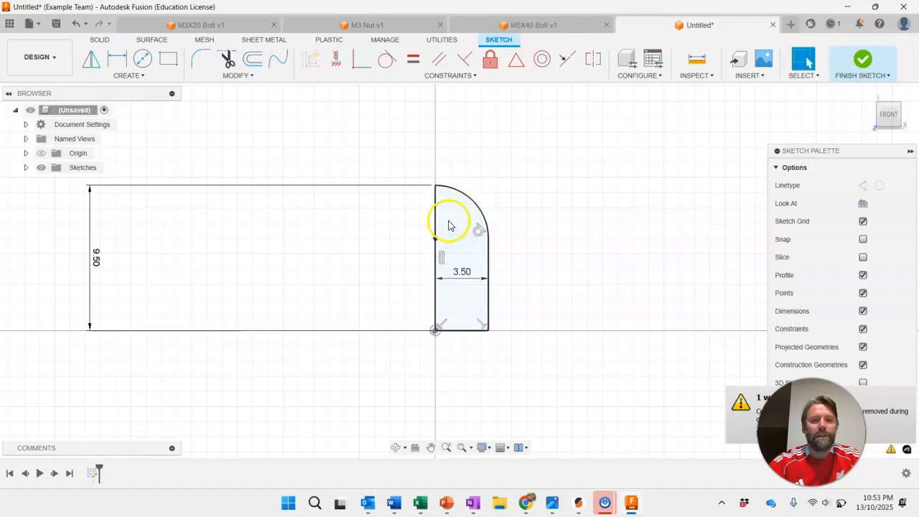
{"action": "left_click", "coordinate": [466, 227]}
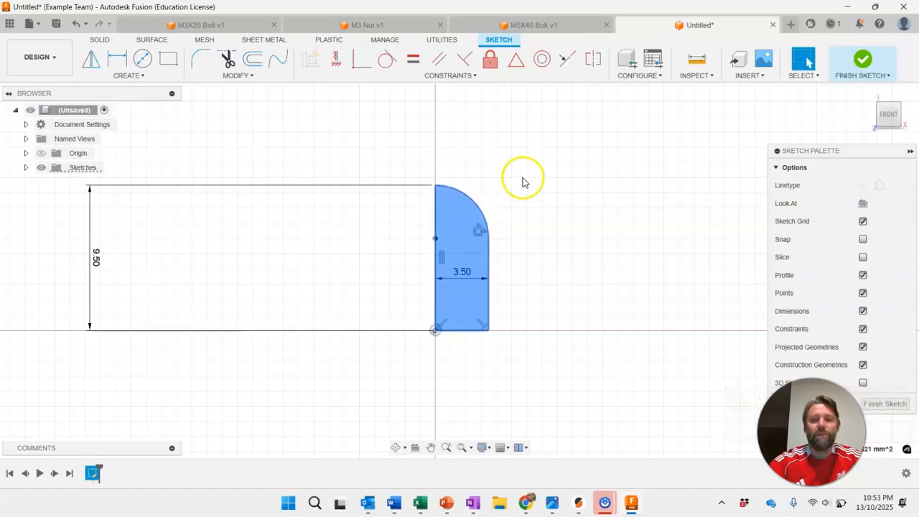
{"action": "left_click", "coordinate": [528, 231]}
{"action": "left_click", "coordinate": [435, 207]}
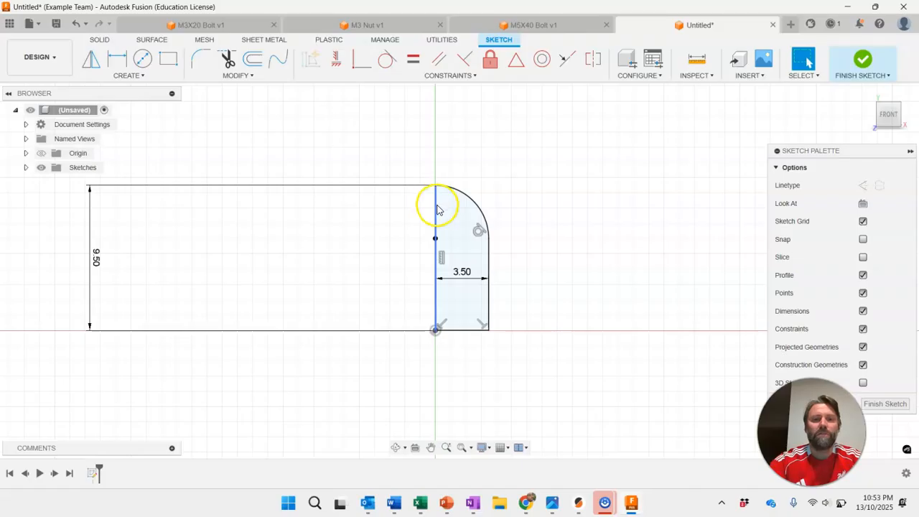
{"action": "left_click", "coordinate": [582, 169]}
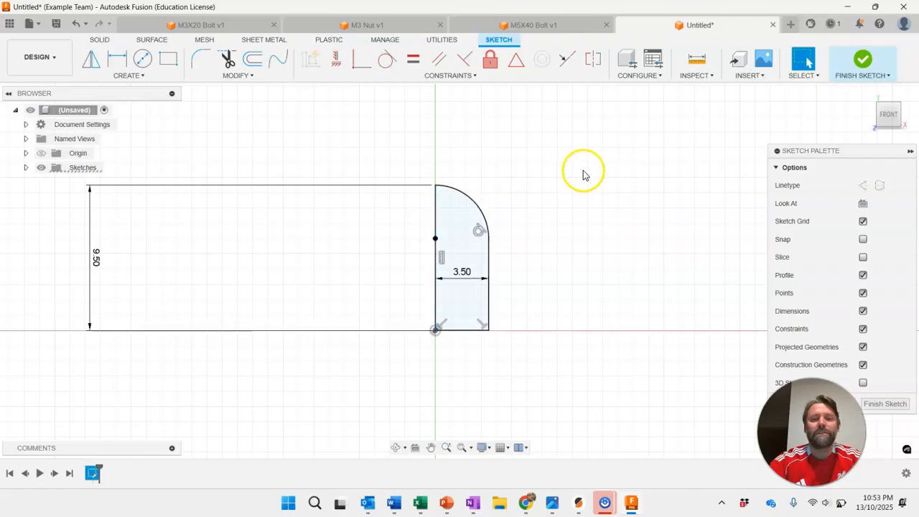
- Finish the half-dome profile sketch and turn the model to an angled 3D view
{"action": "left_click", "coordinate": [879, 58]}
{"action": "left_click", "coordinate": [901, 105]}
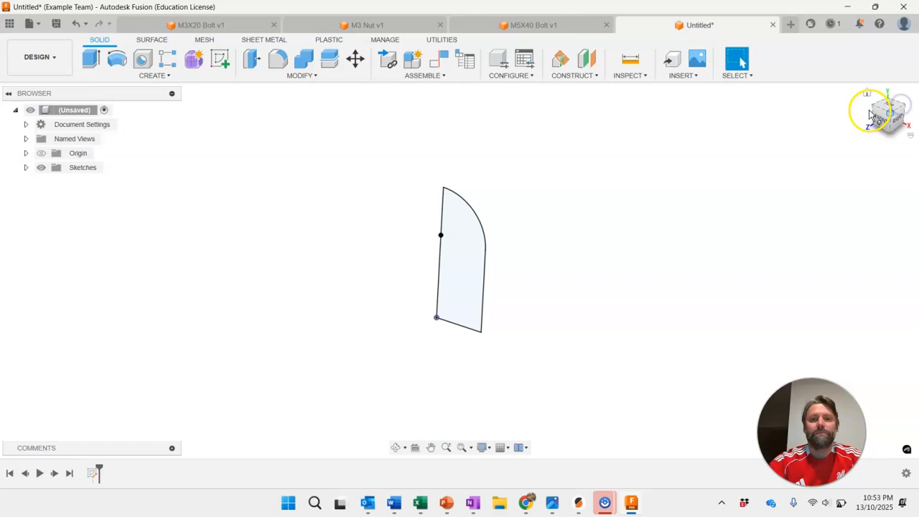
- Revolve the half-dome profile a full turn around its vertical centre line as a new body
{"action": "left_click", "coordinate": [118, 60]}
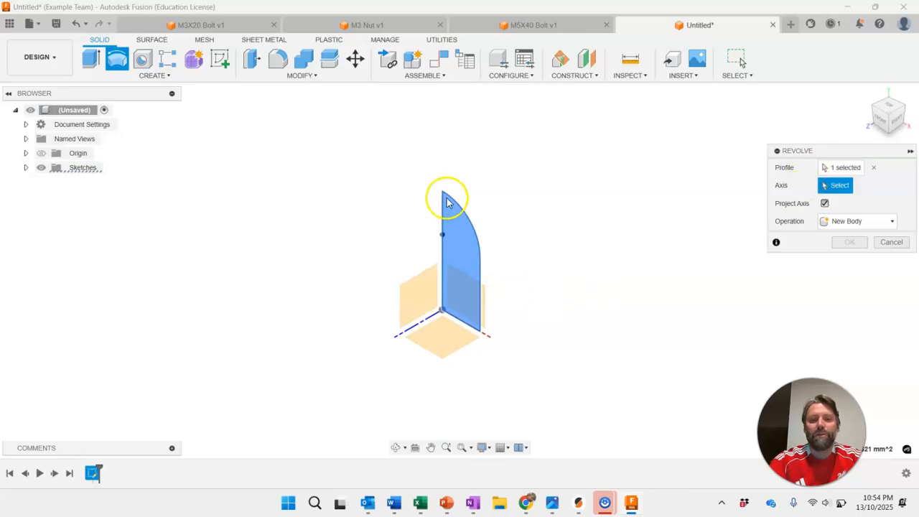
{"action": "left_click", "coordinate": [443, 215]}
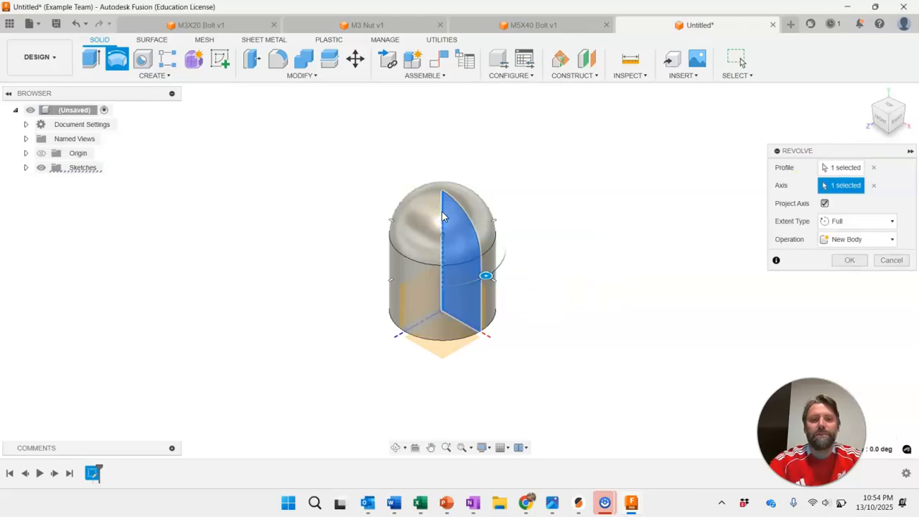
{"action": "left_click", "coordinate": [850, 260]}
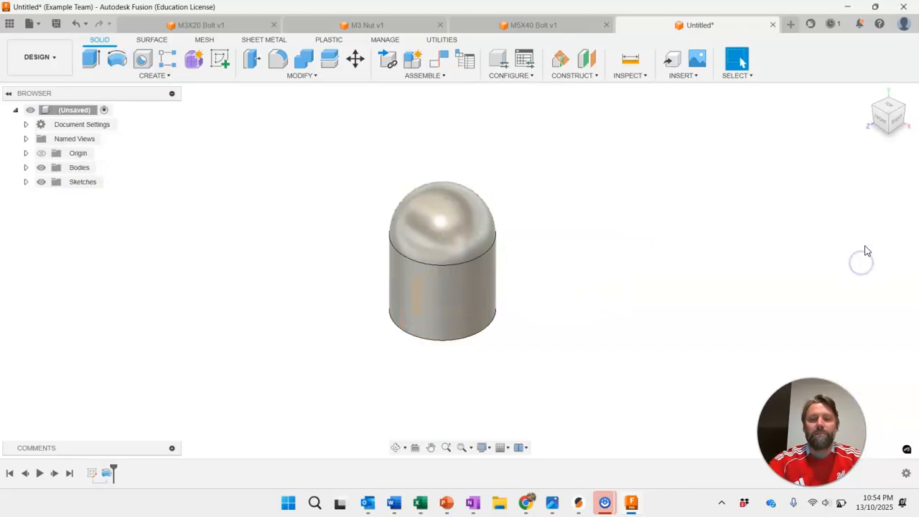
- Sketch a circumscribed hexagon with a 4 mm inner radius, centred on the origin, on the dome body's flat bottom face
{"action": "mouse_move", "coordinate": [883, 125]}
{"action": "left_mouse_down"}
{"action": "mouse_move", "coordinate": [8, 54]}
{"action": "mouse_move", "coordinate": [58, 113]}
{"action": "mouse_move", "coordinate": [41, 146]}
{"action": "mouse_move", "coordinate": [31, 77]}
{"action": "left_mouse_up"}
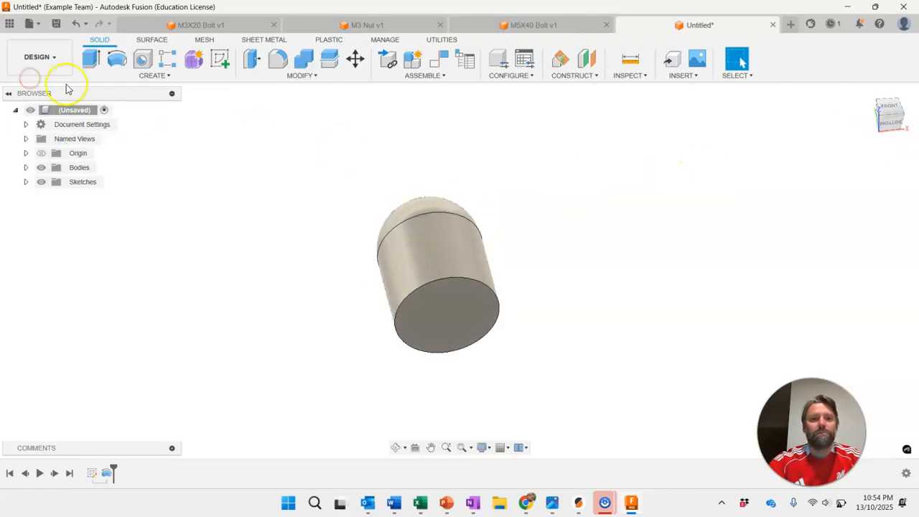
{"action": "left_click", "coordinate": [437, 323]}
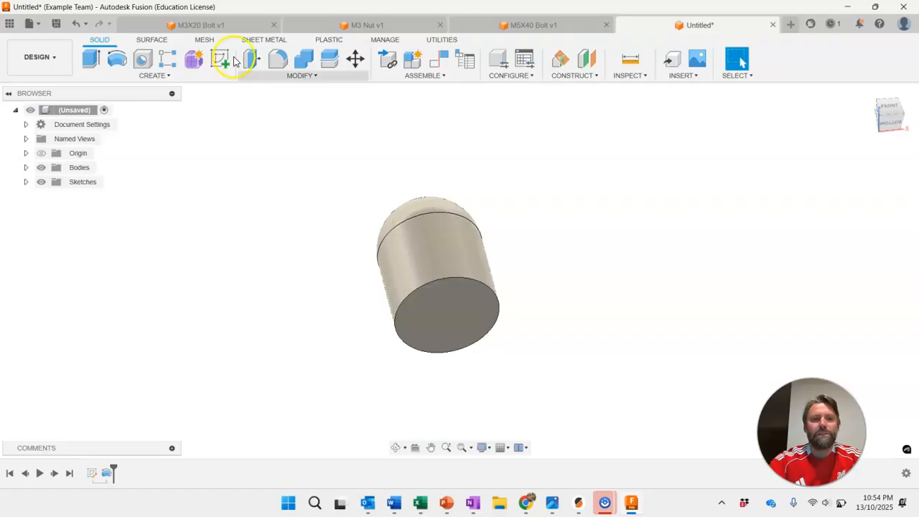
{"action": "left_click", "coordinate": [219, 62]}
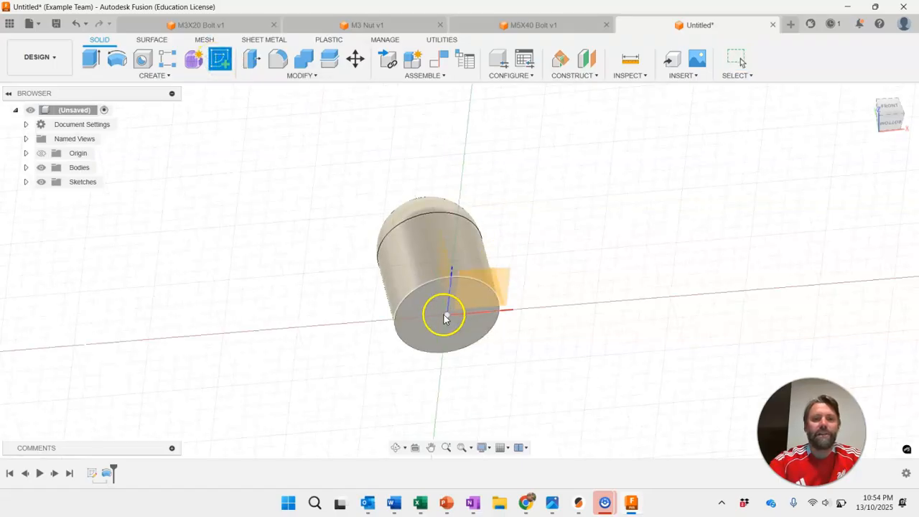
{"action": "left_click", "coordinate": [425, 325]}
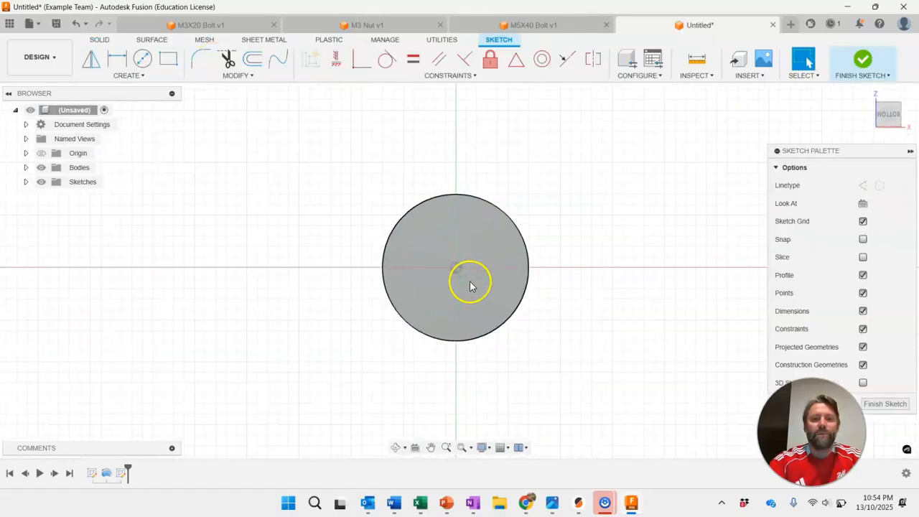
{"action": "left_click", "coordinate": [127, 77]}
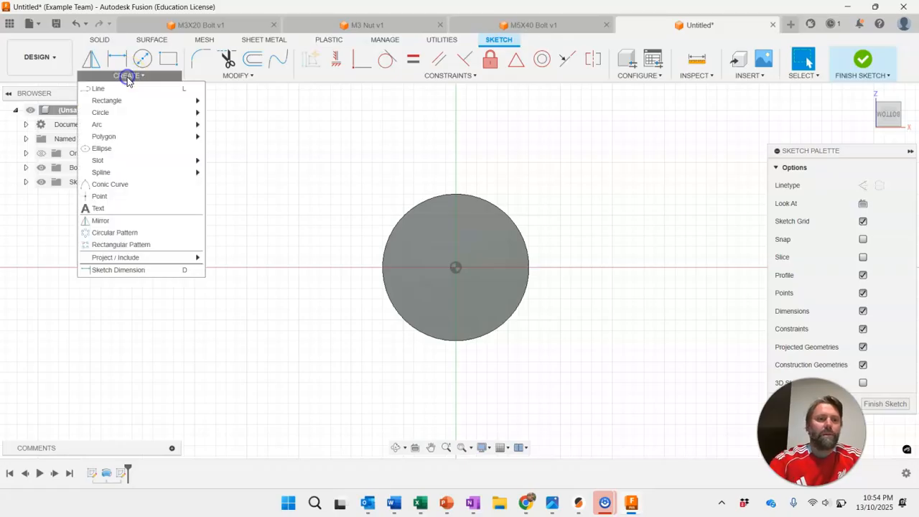
{"action": "left_click", "coordinate": [142, 137]}
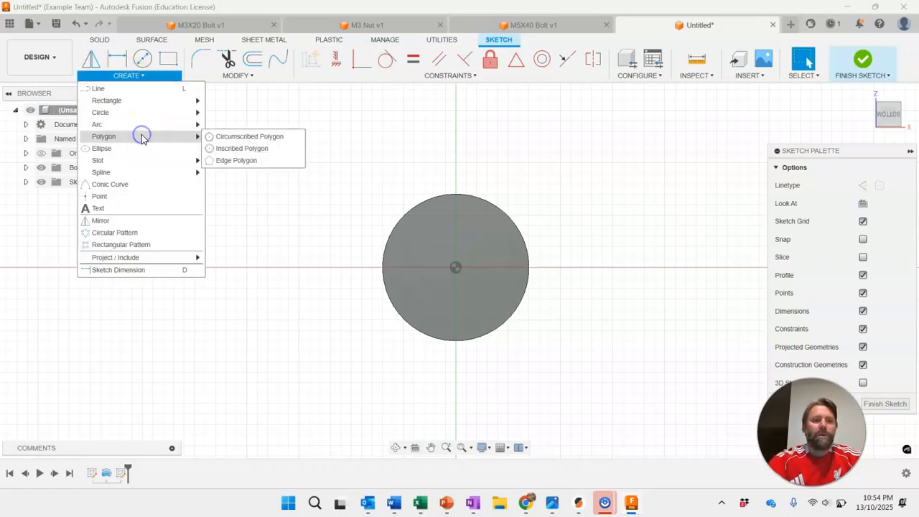
{"action": "left_click", "coordinate": [250, 138]}
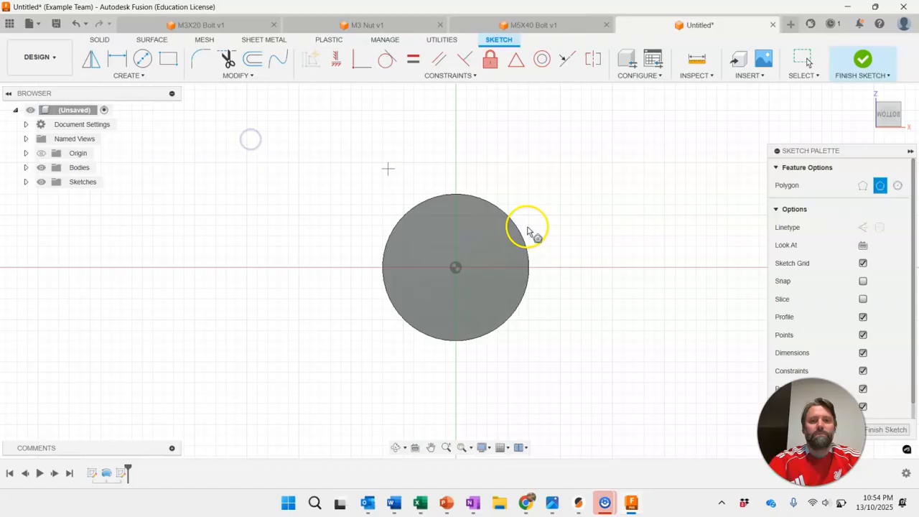
{"action": "left_click", "coordinate": [456, 270]}
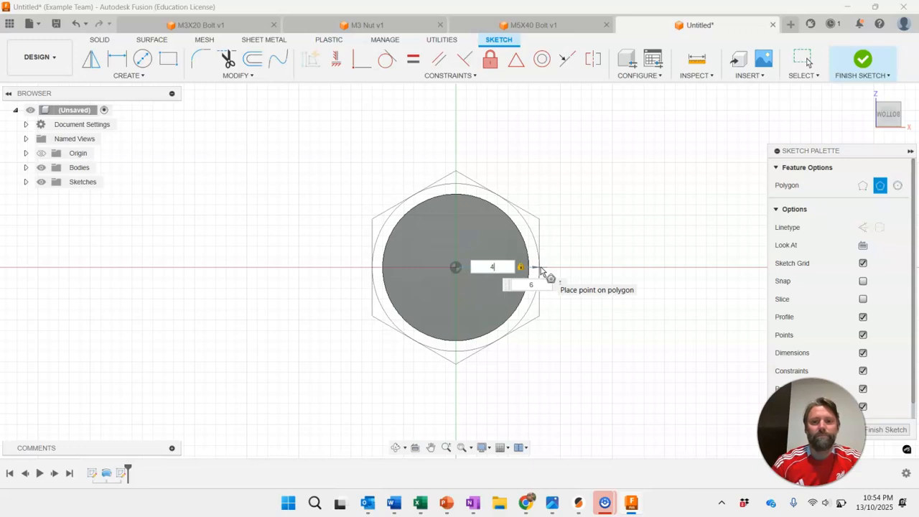
{"action": "key", "text": "Return"}
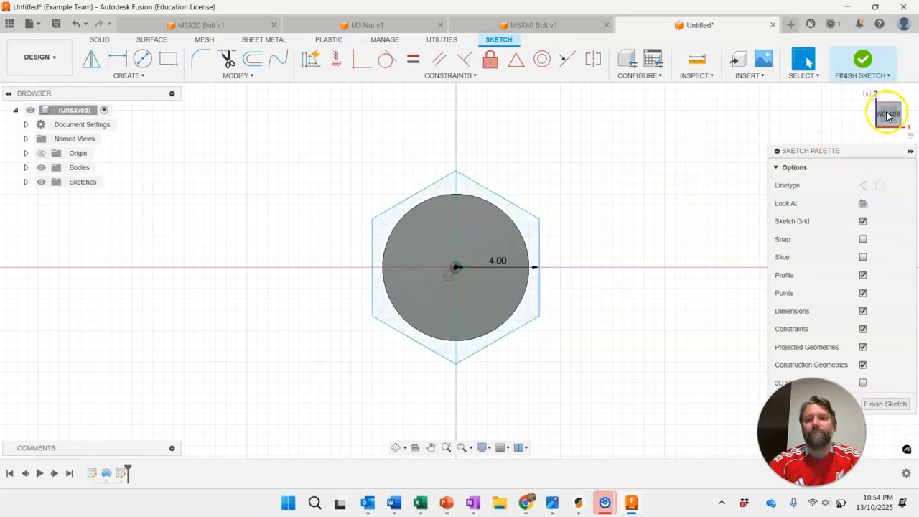
{"action": "left_click", "coordinate": [889, 102]}
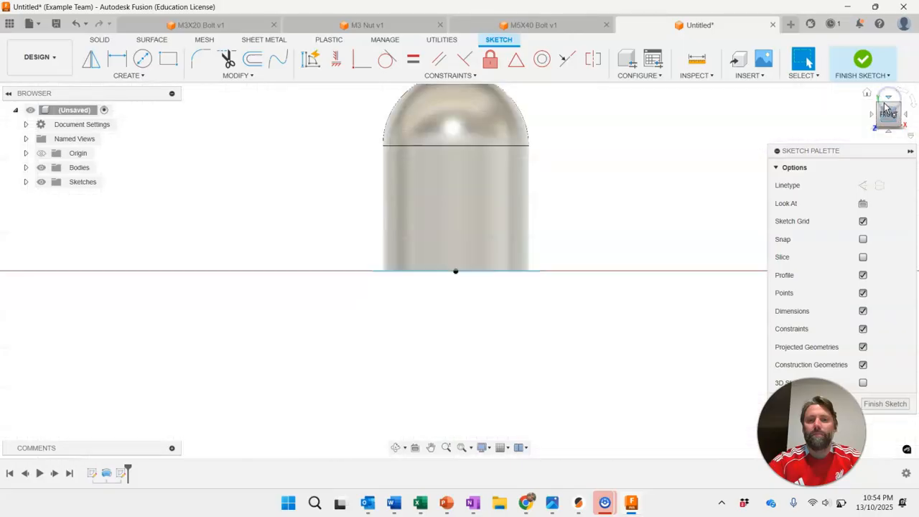
{"action": "left_click", "coordinate": [862, 60]}
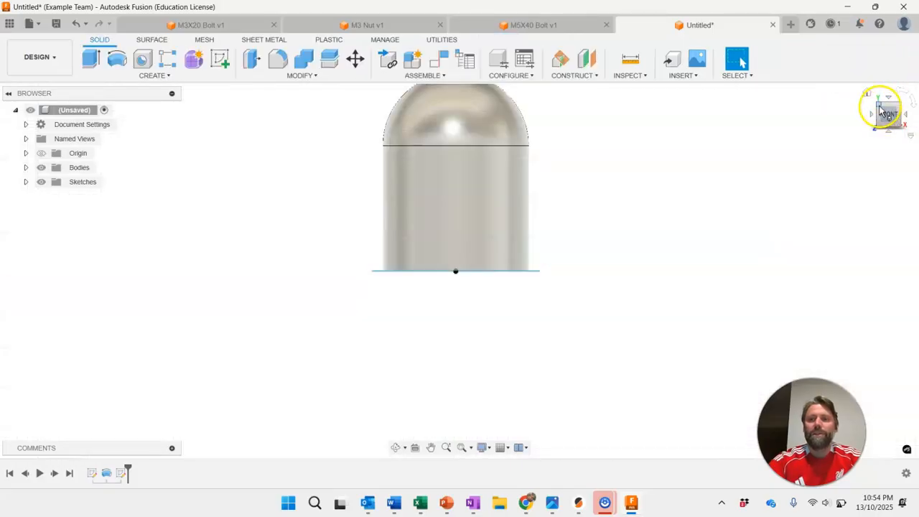
- Extrude the area between the hexagon and the cylinder by -4 mm, up around the dome body, with the Join operation
{"action": "left_click", "coordinate": [881, 119]}
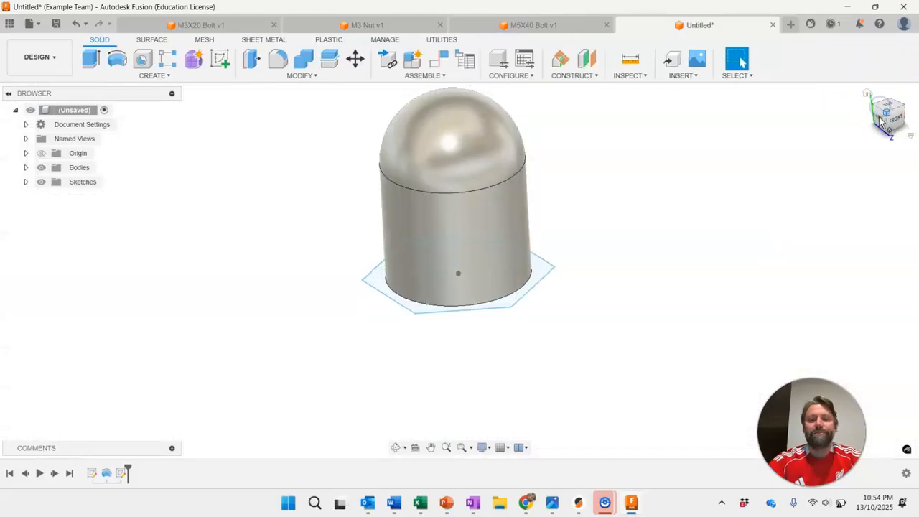
{"action": "left_click", "coordinate": [105, 69]}
{"action": "left_click", "coordinate": [523, 272]}
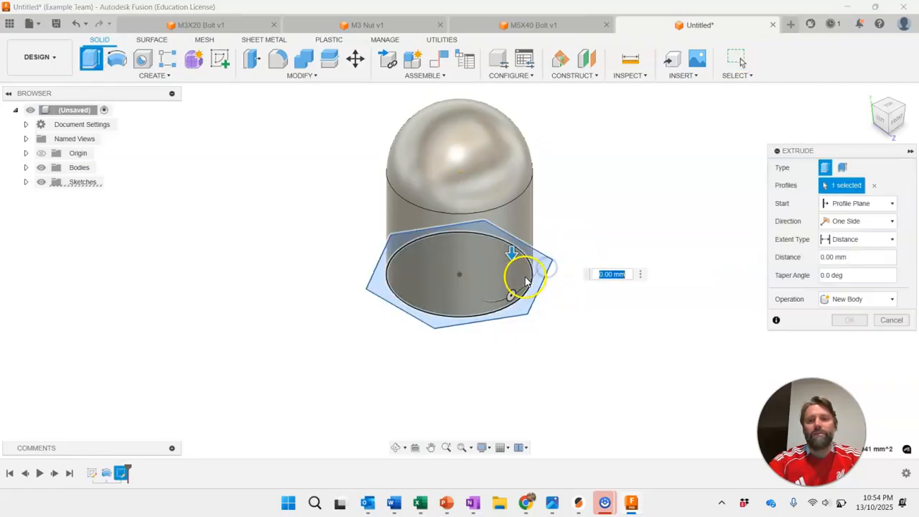
{"action": "left_click_drag", "start_coordinate": [510, 251], "coordinate": [509, 203]}
{"action": "type", "text": "-"}
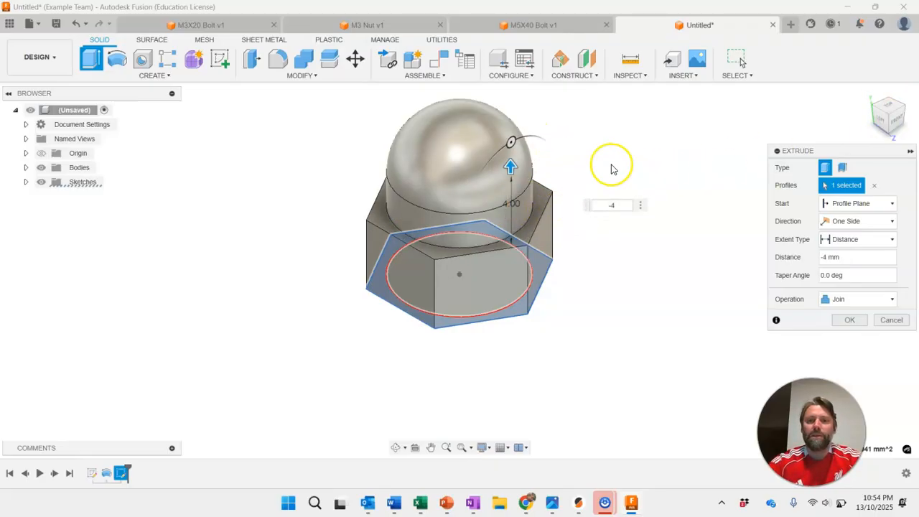
{"action": "type", "text": "4"}
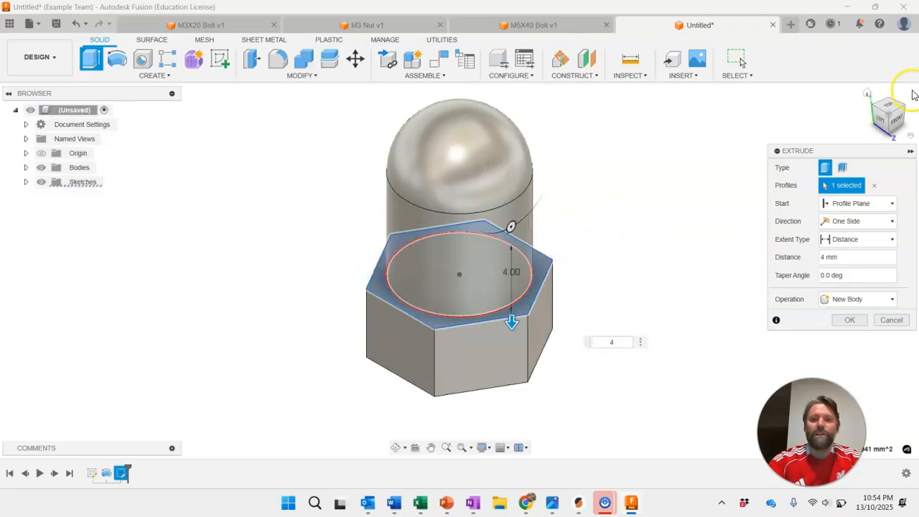
{"action": "mouse_move", "coordinate": [881, 111]}
{"action": "left_mouse_down"}
{"action": "mouse_move", "coordinate": [880, 36]}
{"action": "mouse_move", "coordinate": [874, 62]}
{"action": "mouse_move", "coordinate": [885, 105]}
{"action": "left_mouse_up"}
{"action": "left_click", "coordinate": [608, 344]}
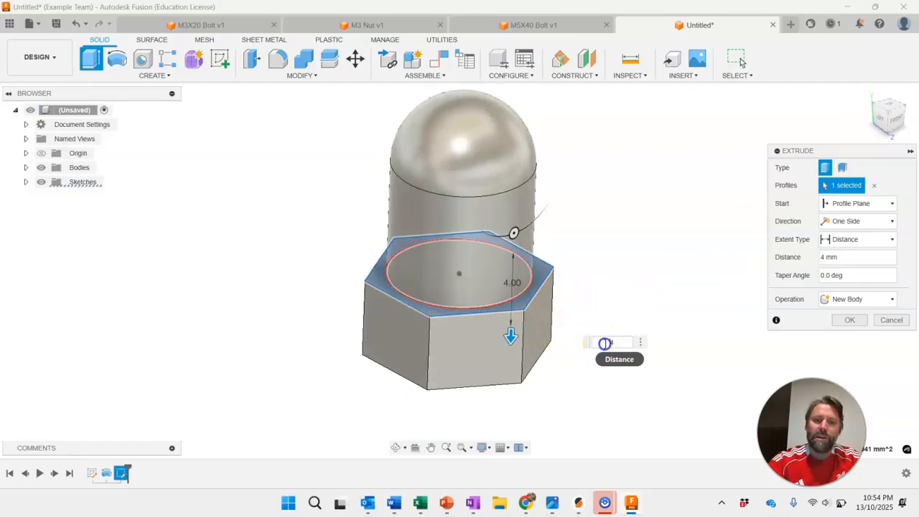
{"action": "type", "text": "-"}
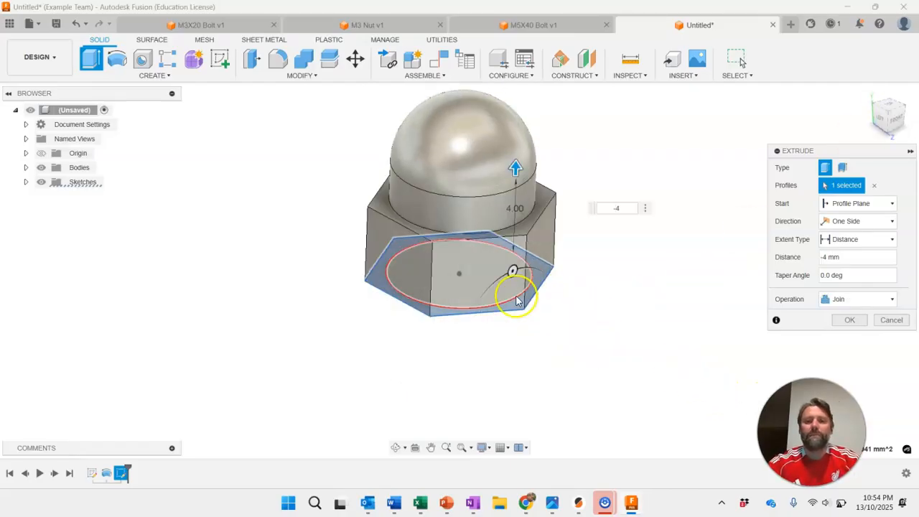
{"action": "left_click_drag", "start_coordinate": [917, 101], "coordinate": [790, 86]}
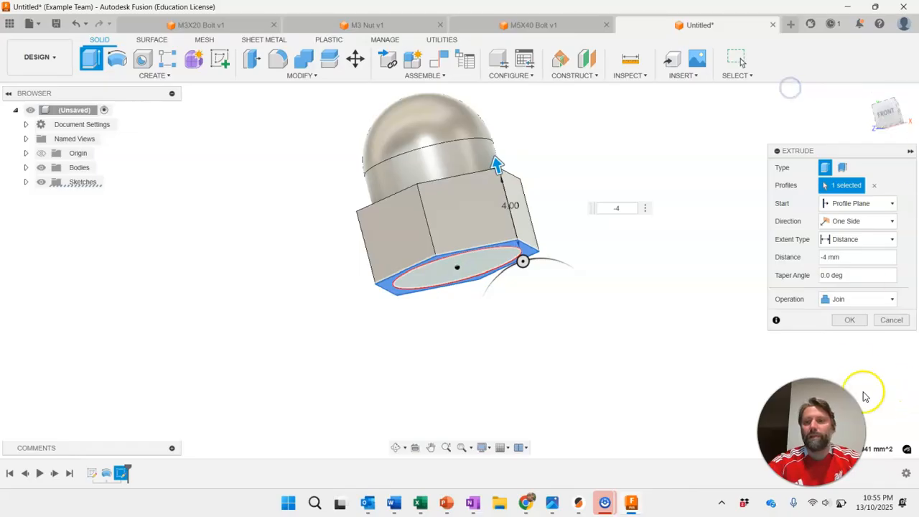
{"action": "left_click", "coordinate": [850, 320]}
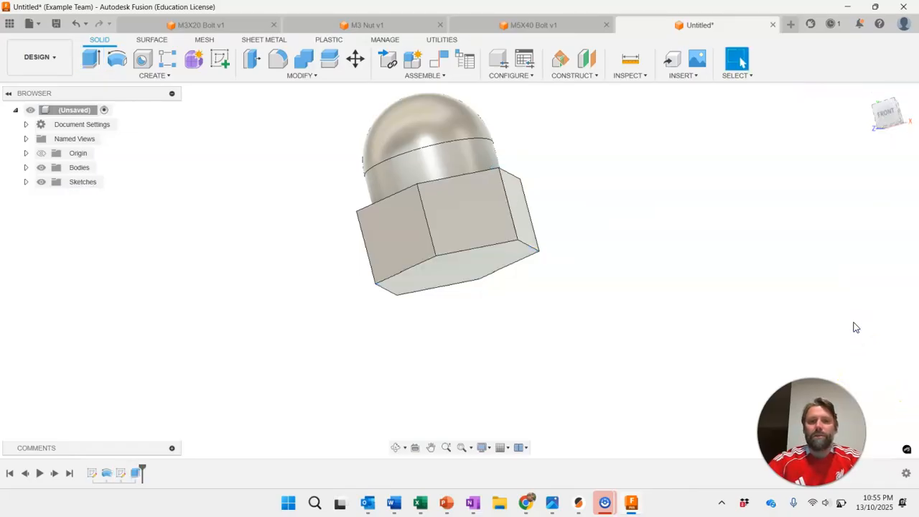
- Sketch a 5 mm diameter circle centred on the hexagonal bottom face
{"action": "left_click", "coordinate": [220, 59]}
{"action": "left_click", "coordinate": [460, 273]}
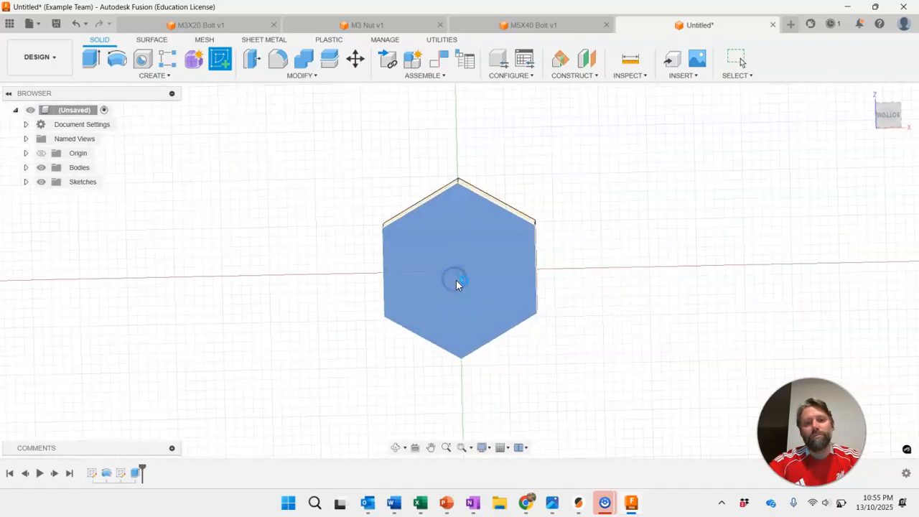
{"action": "left_click", "coordinate": [143, 60]}
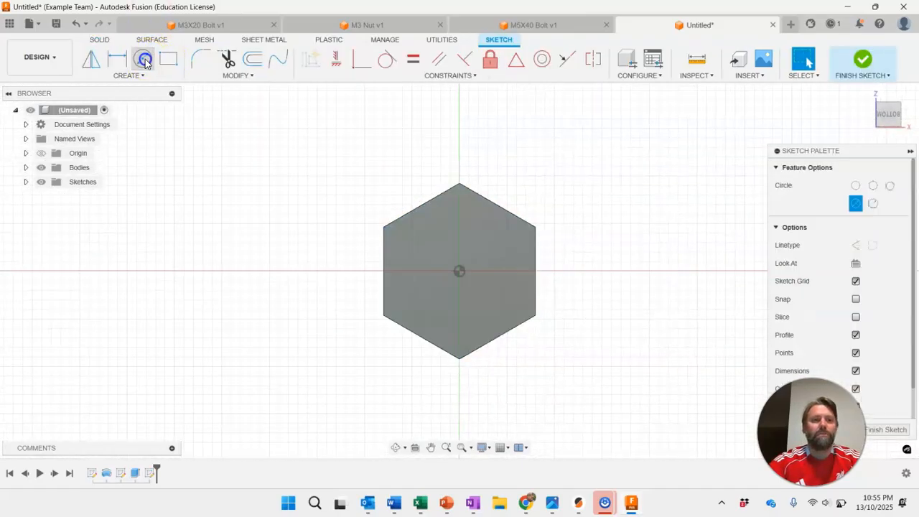
{"action": "left_click", "coordinate": [460, 273]}
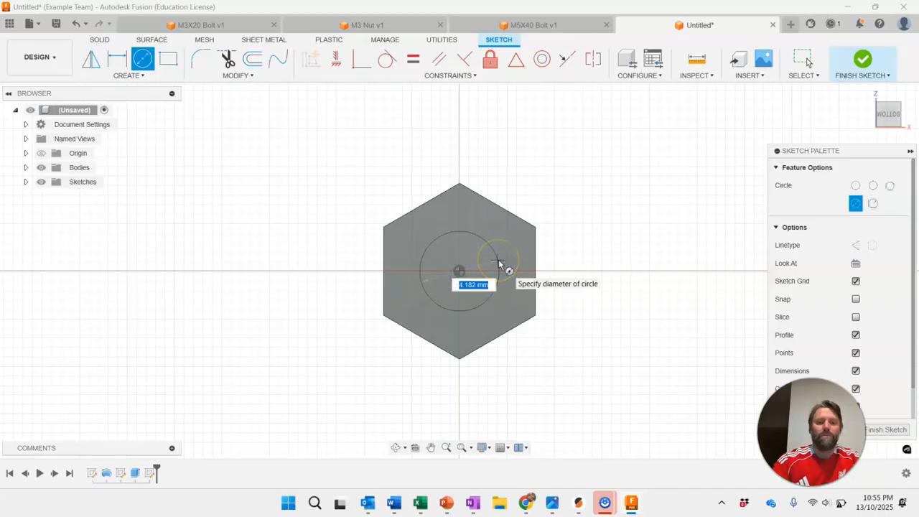
{"action": "type", "text": "5"}
{"action": "key", "text": "Return"}
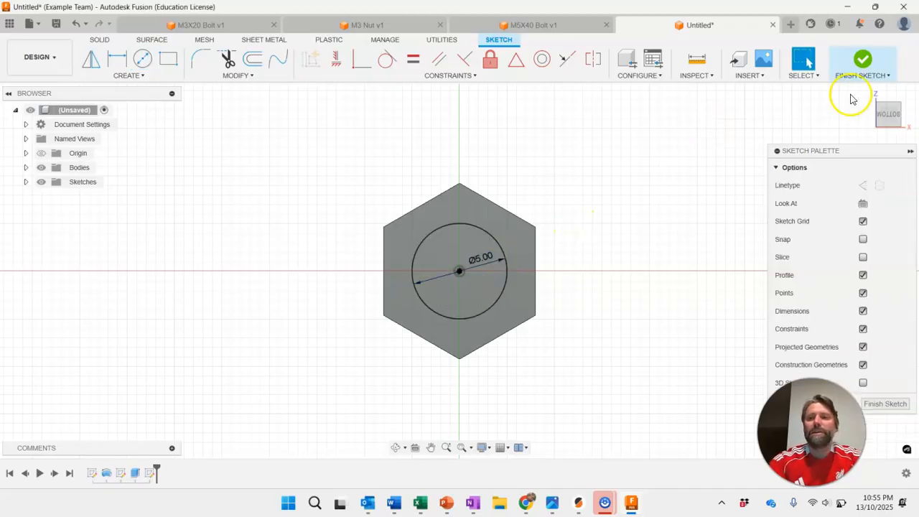
{"action": "left_click", "coordinate": [864, 61]}
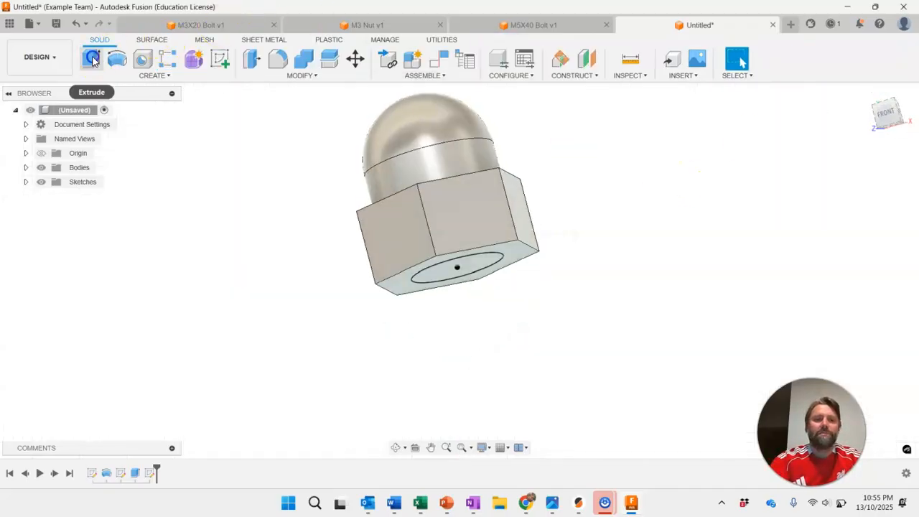
- Cut the 5 mm circle 5 mm deep into the nut to form a blind hole
{"action": "left_click", "coordinate": [91, 58]}
{"action": "left_click", "coordinate": [477, 271]}
{"action": "left_click_drag", "start_coordinate": [460, 275], "coordinate": [437, 186]}
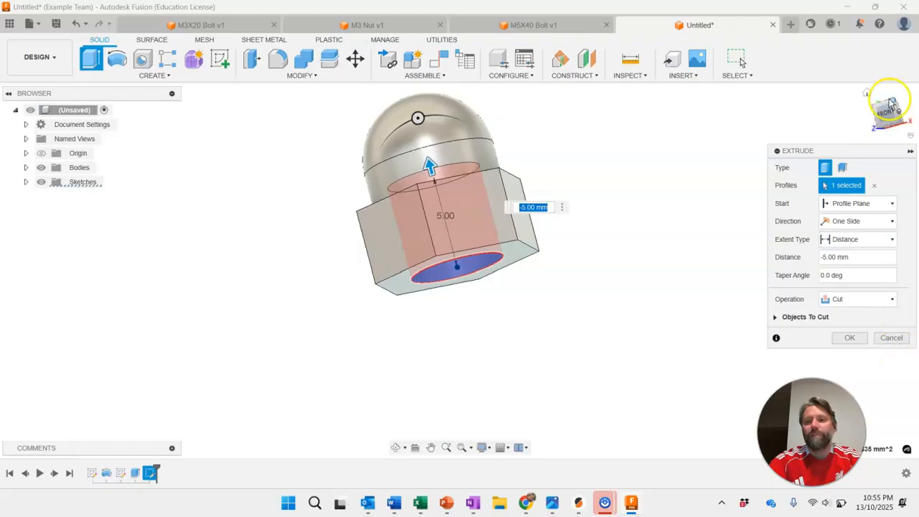
{"action": "left_click_drag", "start_coordinate": [895, 119], "coordinate": [863, 142]}
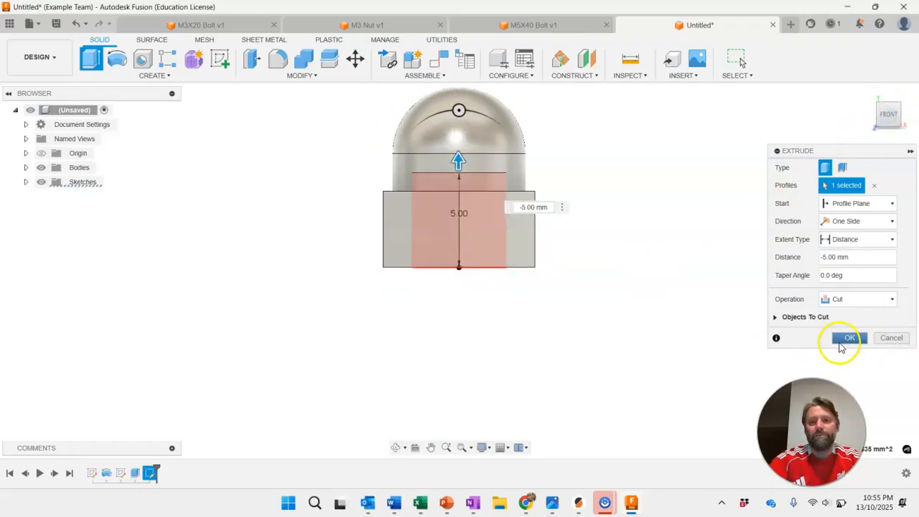
{"action": "left_click", "coordinate": [845, 341]}
- Add a full-length, non-modeled ISO Metric M5x0.8 right-hand thread, class 6H, to the inner wall of the hole
{"action": "left_click", "coordinate": [883, 126]}
{"action": "scroll", "coordinate": [637, 223], "scroll_direction": "down", "scroll_amount": 3}
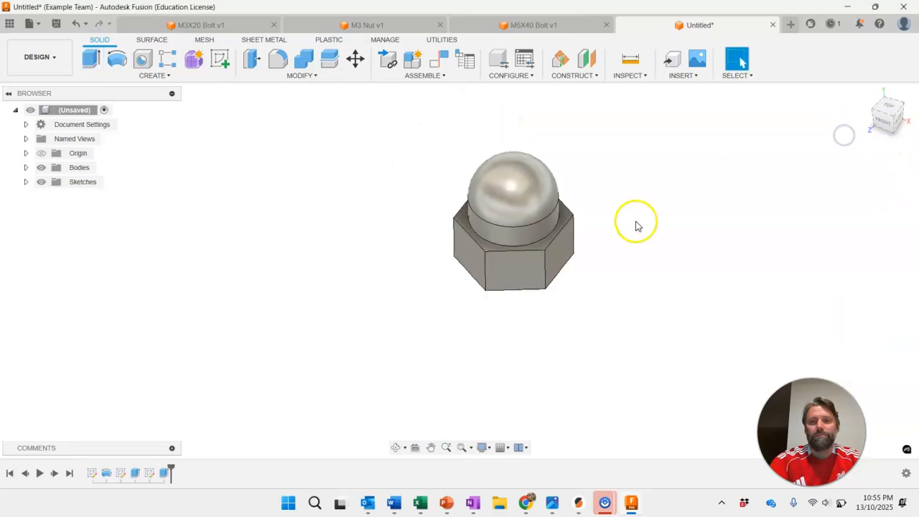
{"action": "middle_click_drag", "start_coordinate": [674, 236], "coordinate": [609, 271]}
{"action": "left_click", "coordinate": [892, 125]}
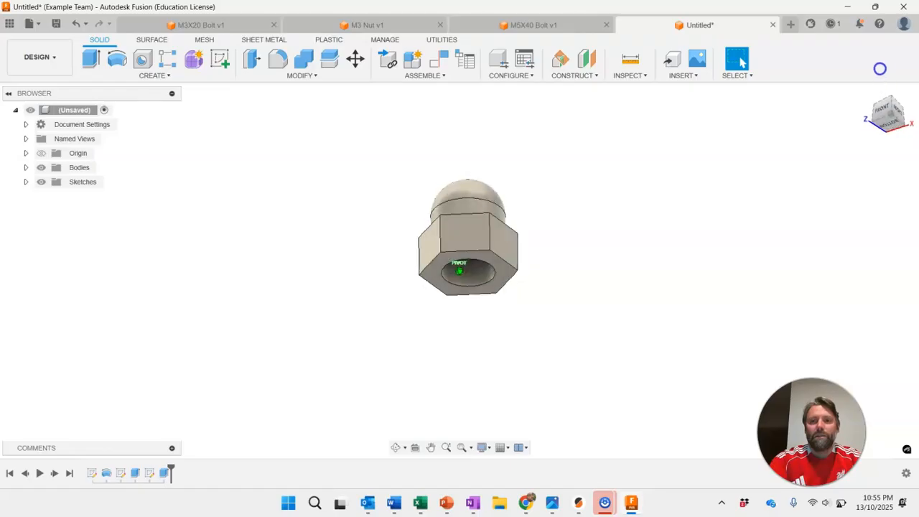
{"action": "left_click", "coordinate": [168, 76]}
{"action": "left_click", "coordinate": [123, 246]}
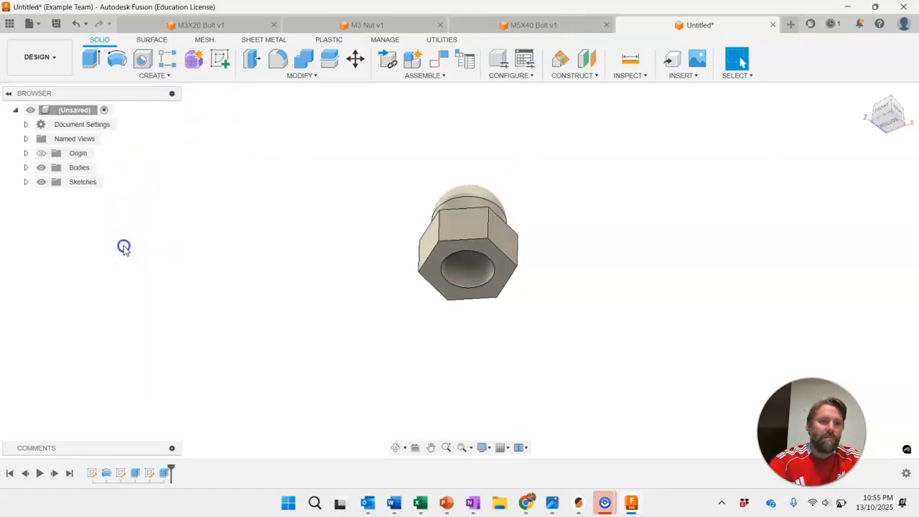
{"action": "left_click", "coordinate": [471, 278]}
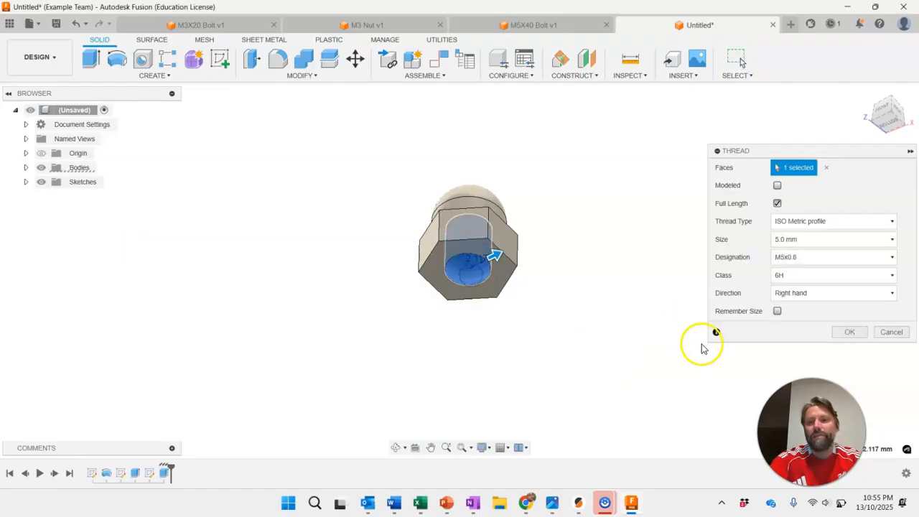
{"action": "left_click", "coordinate": [782, 255]}
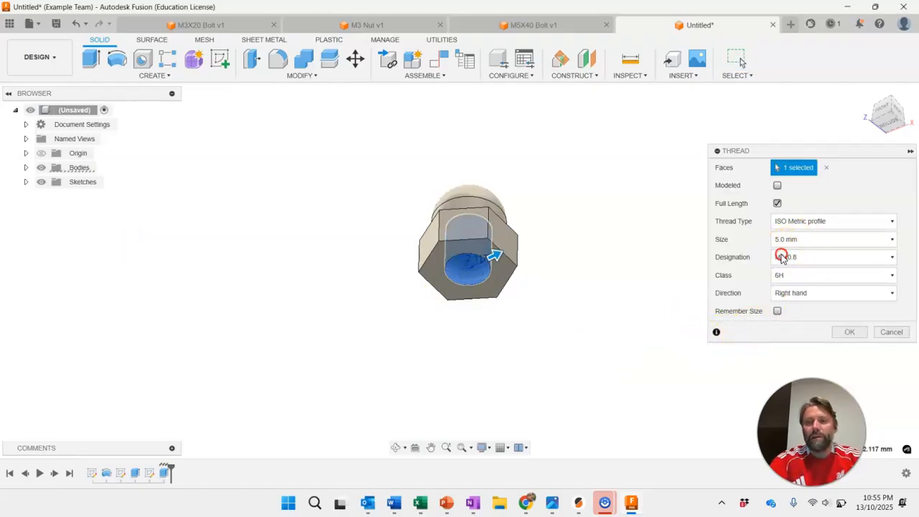
{"action": "left_click", "coordinate": [819, 330]}
{"action": "left_click", "coordinate": [848, 332]}
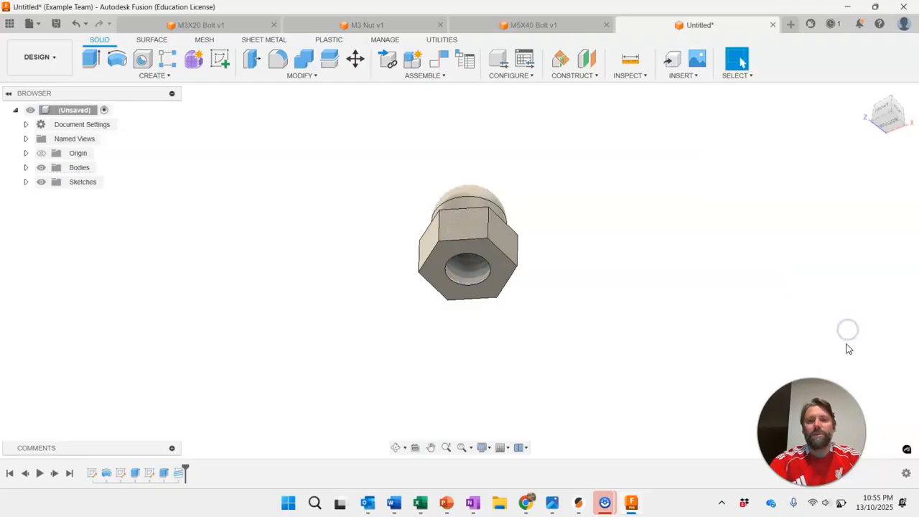
- Save the design under the name "M5 Dome Nut", with the model turned to show its dome
{"action": "left_click", "coordinate": [866, 102]}
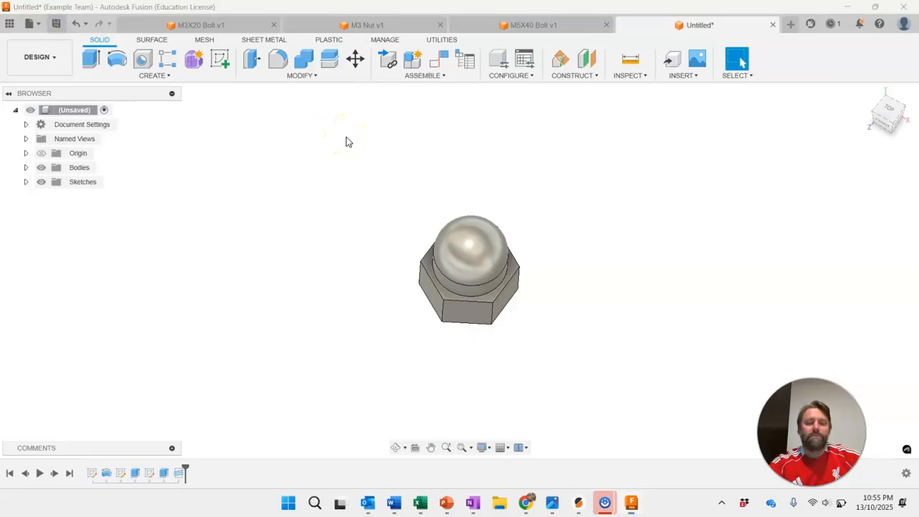
{"action": "key", "text": "ctrl+s"}
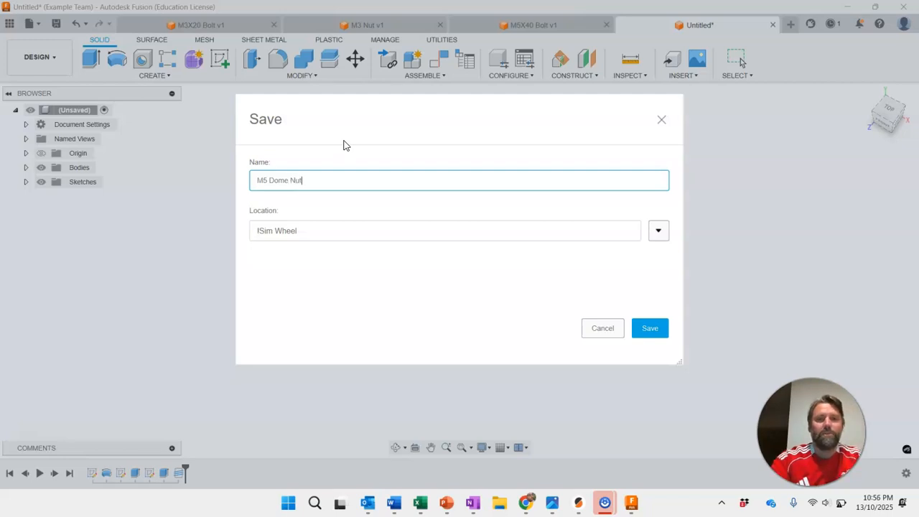
{"action": "left_click", "coordinate": [650, 328]}
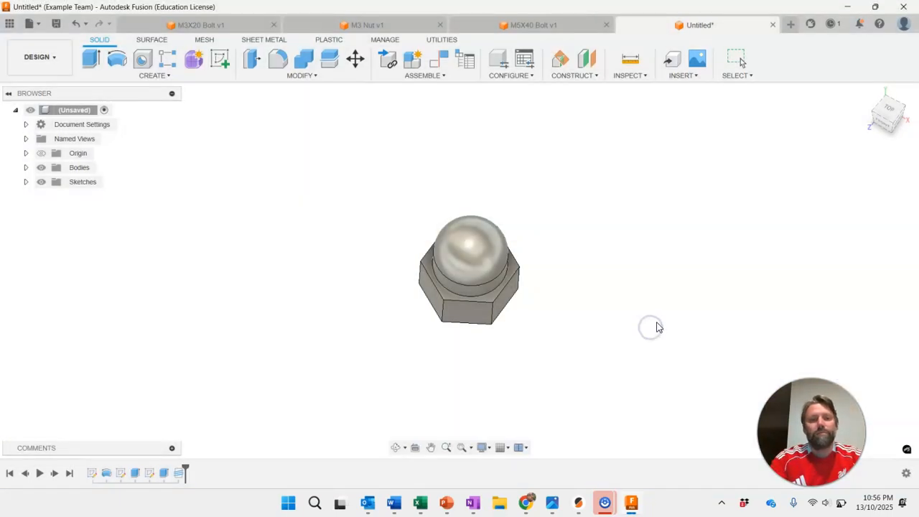